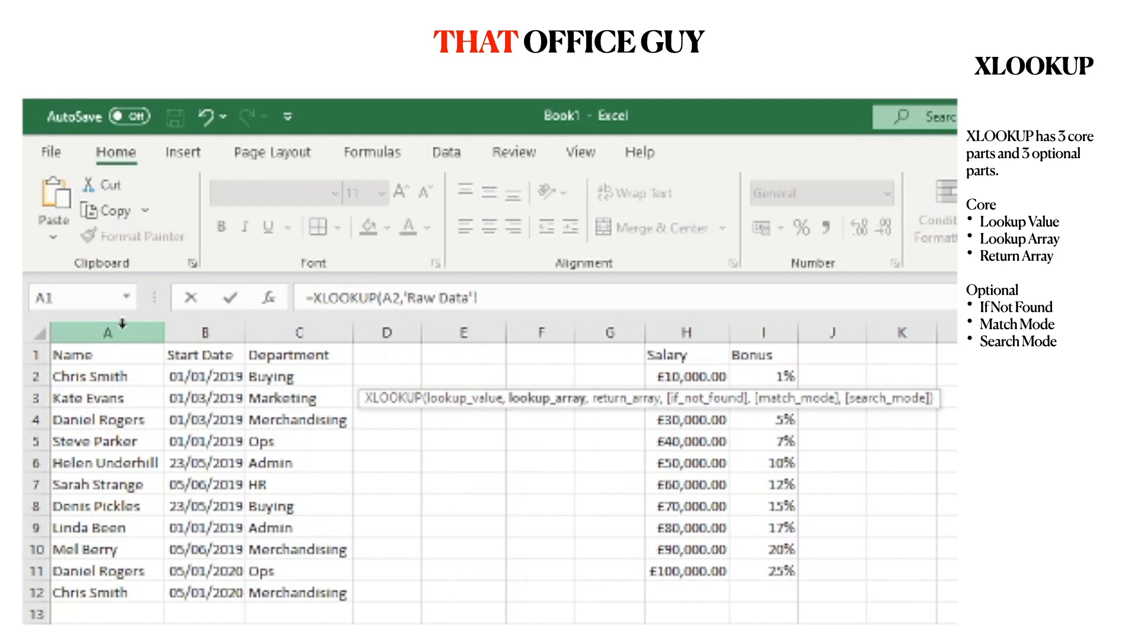
# - Set the XLOOKUP lookup array to column A and the return array to column C of the Raw Data sheet
pyautogui.click(122, 323)
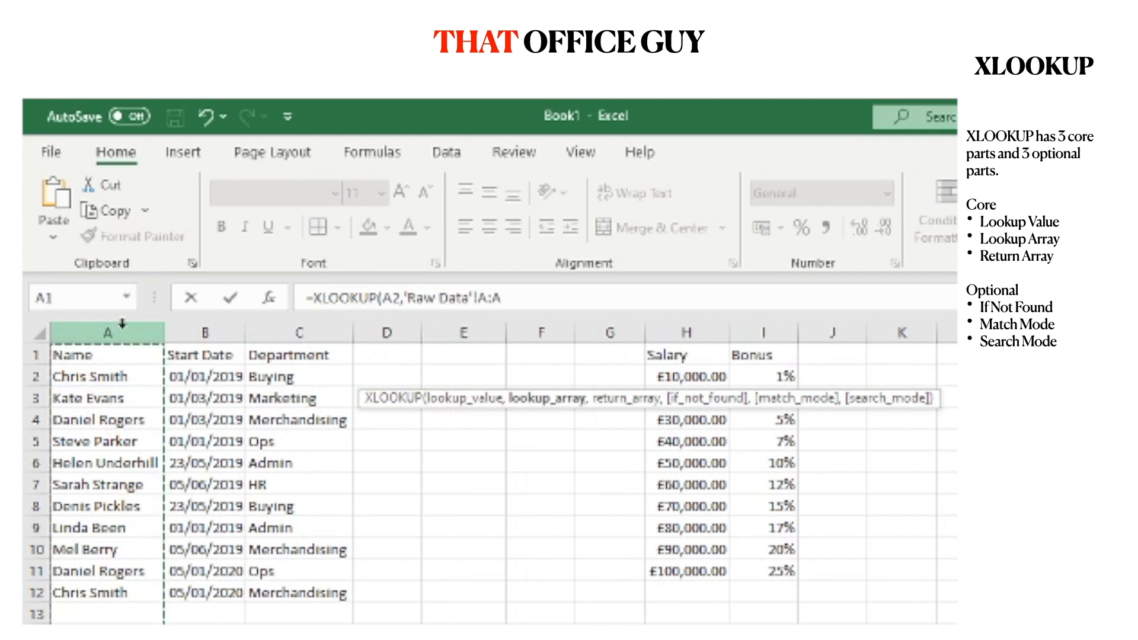
pyautogui.write(',')
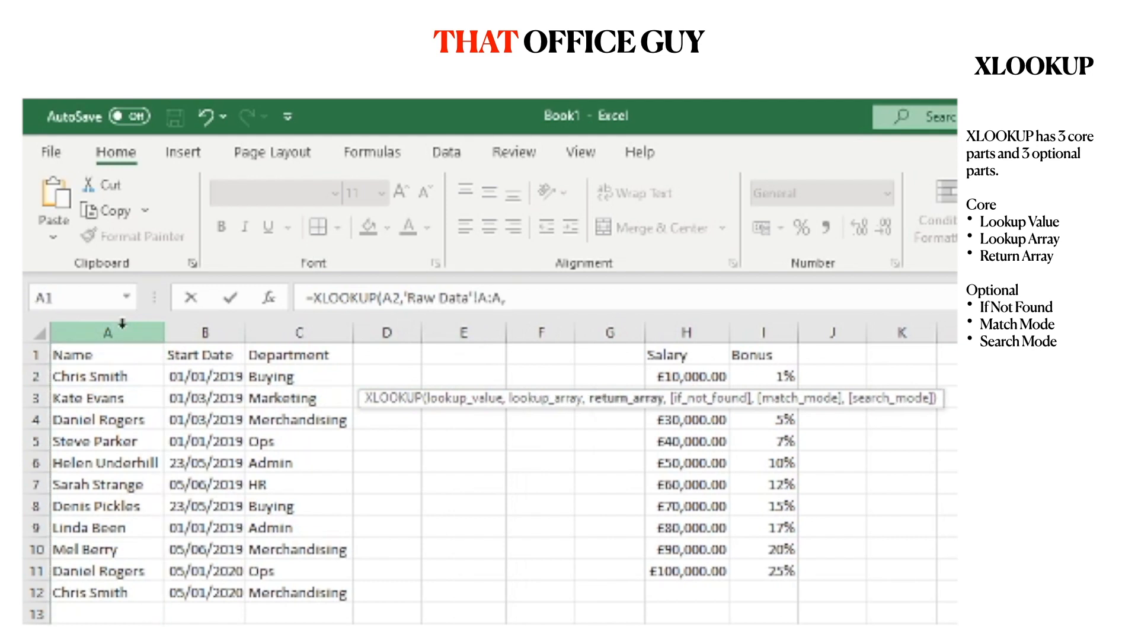
pyautogui.click(283, 329)
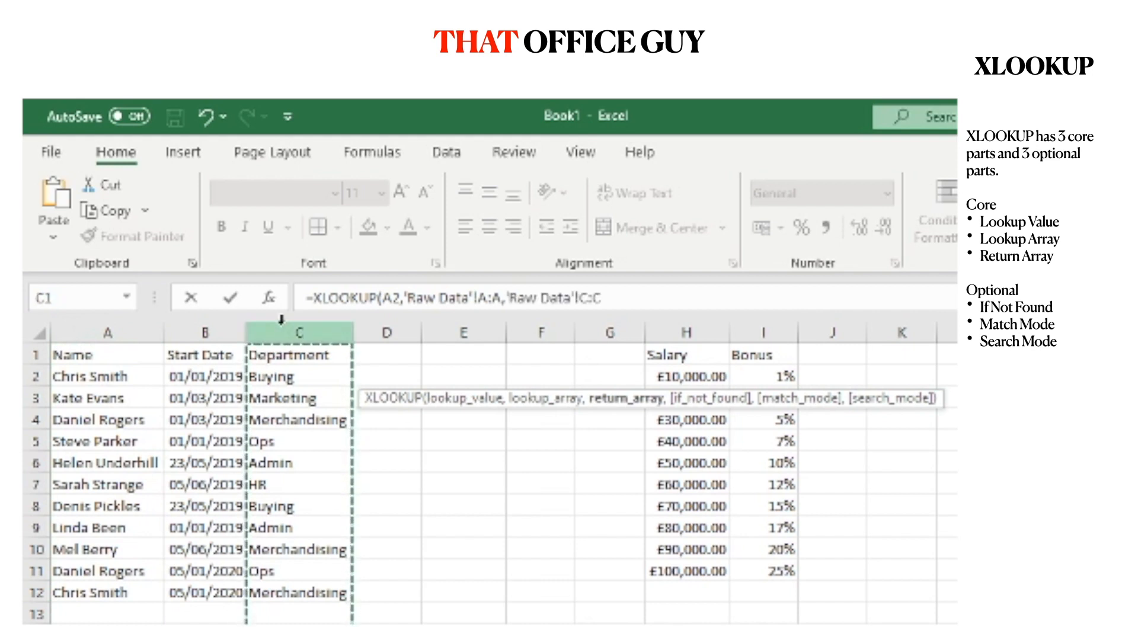
pyautogui.write(',')
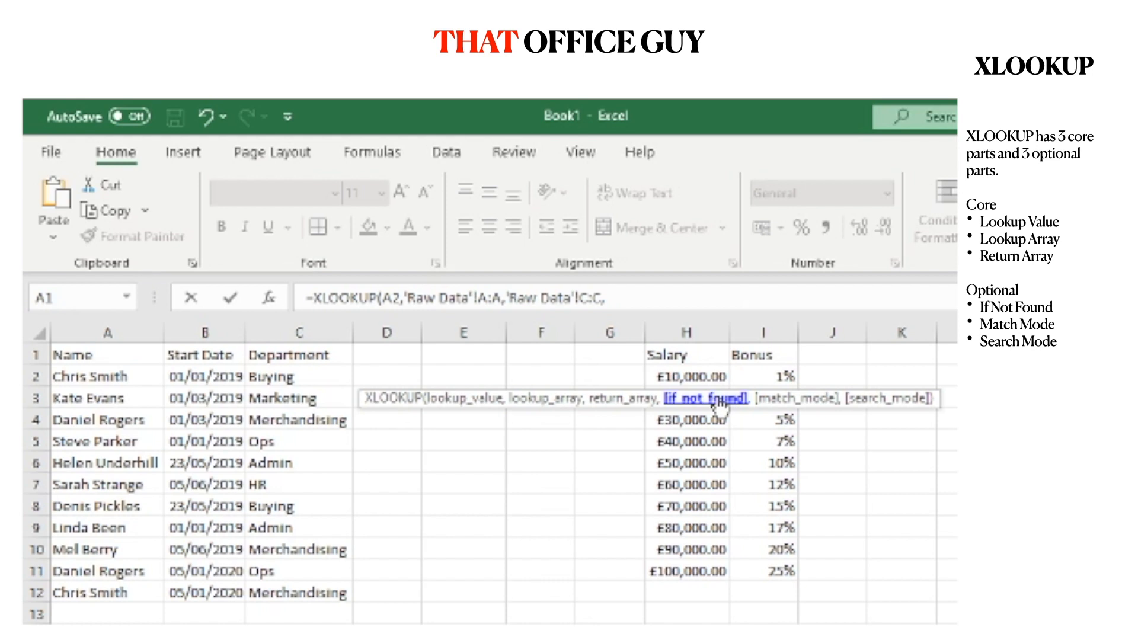
# - Set the optional XLOOKUP arguments to "Please Check" if not found, exact match (0) and search last-to-first (-1)
pyautogui.write('"Please Check"')
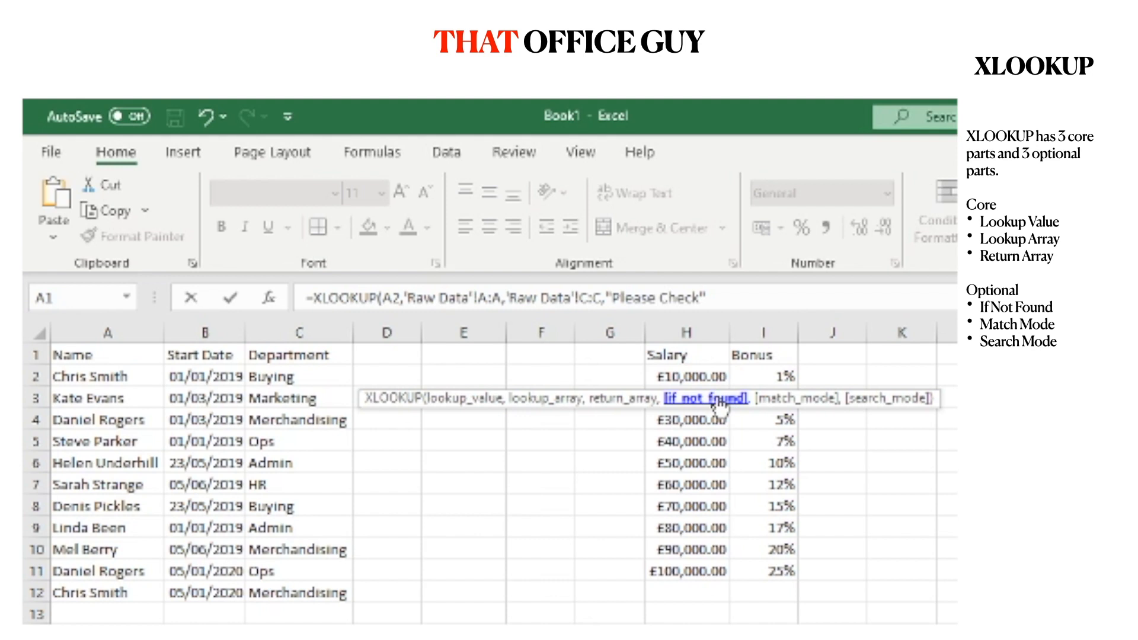
pyautogui.write(',')
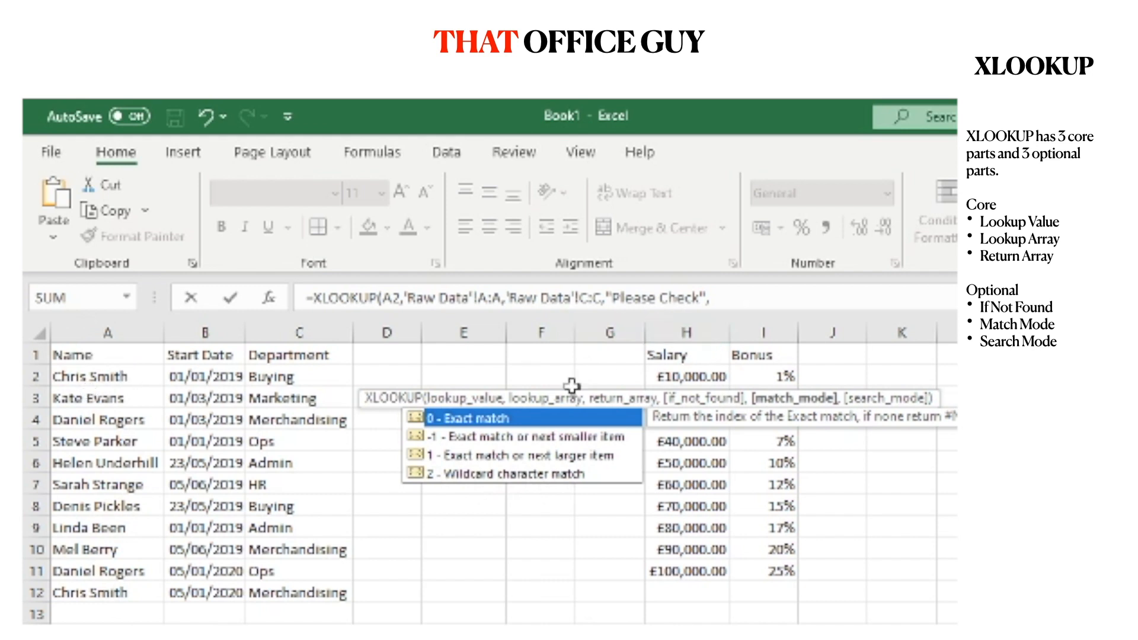
pyautogui.doubleClick(474, 421)
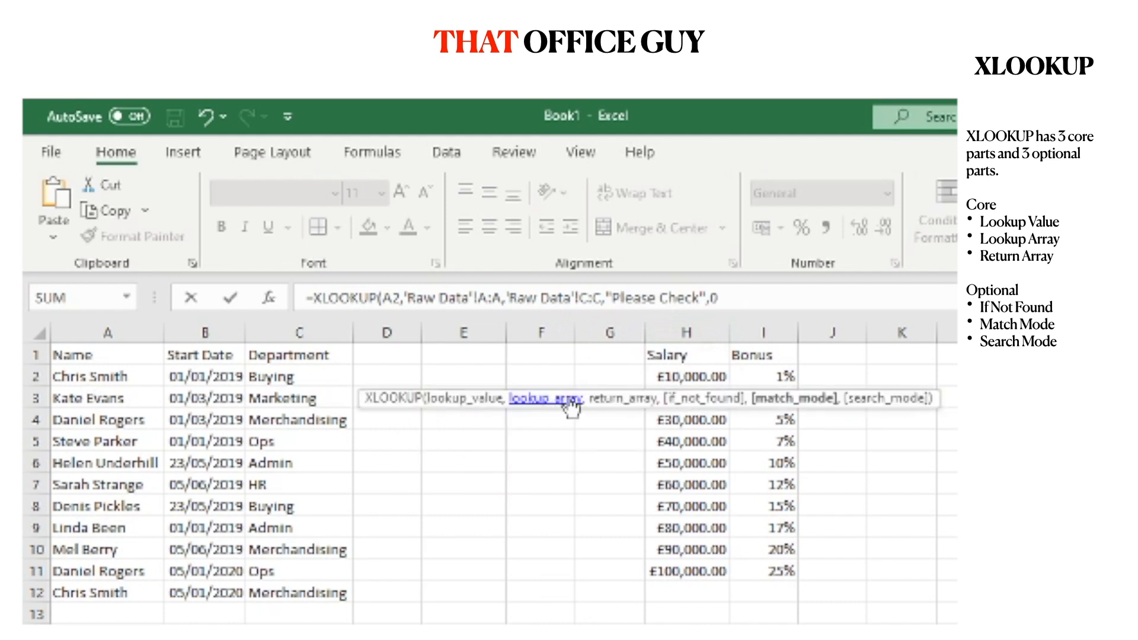
pyautogui.write(',')
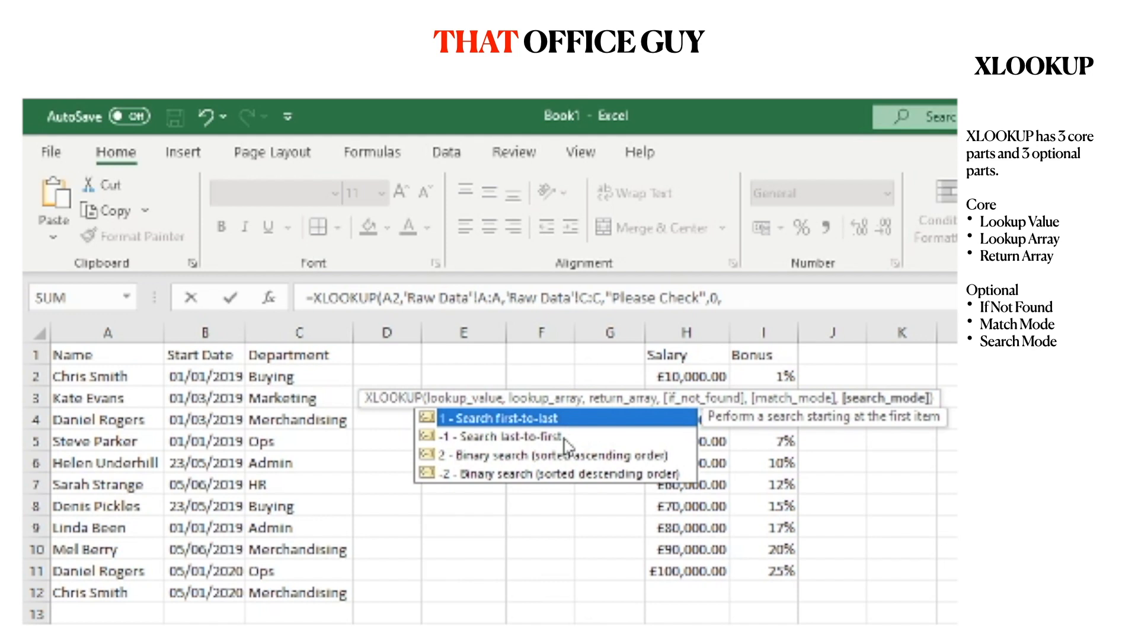
pyautogui.click(459, 438)
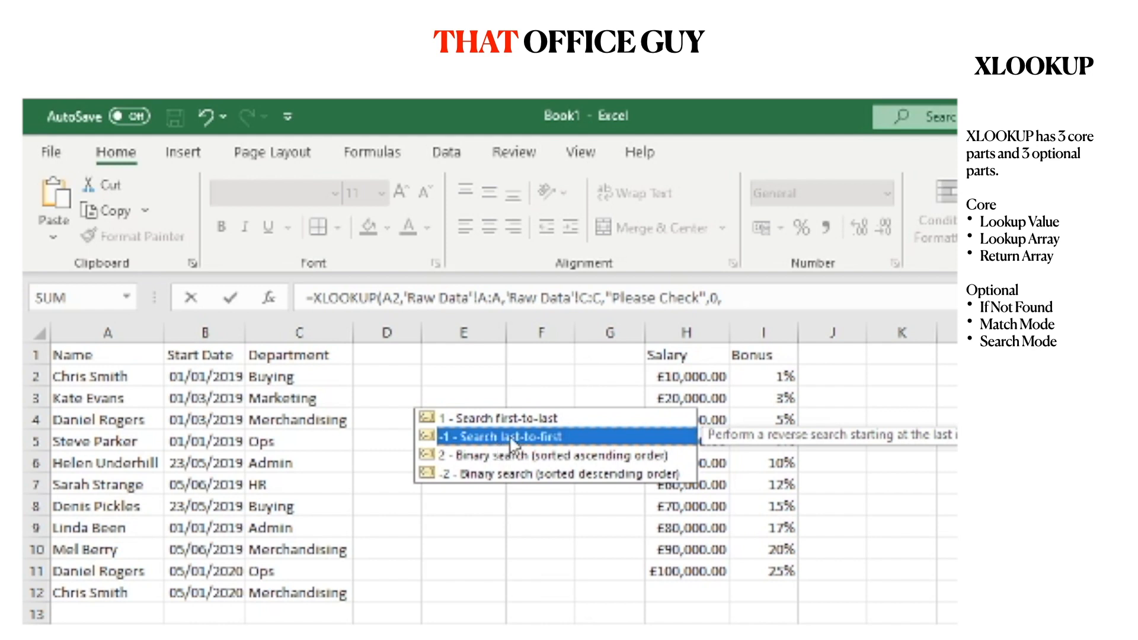
pyautogui.doubleClick(549, 437)
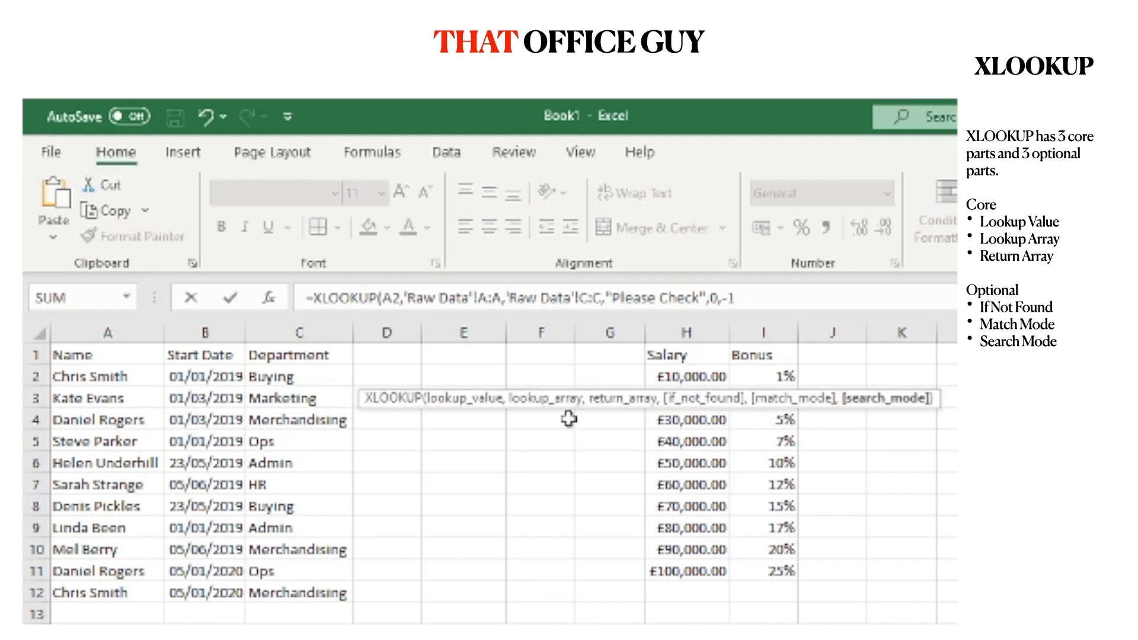
# - Complete the XLOOKUP formula in D2 and fill it down the second Department column to D10
pyautogui.write(')')
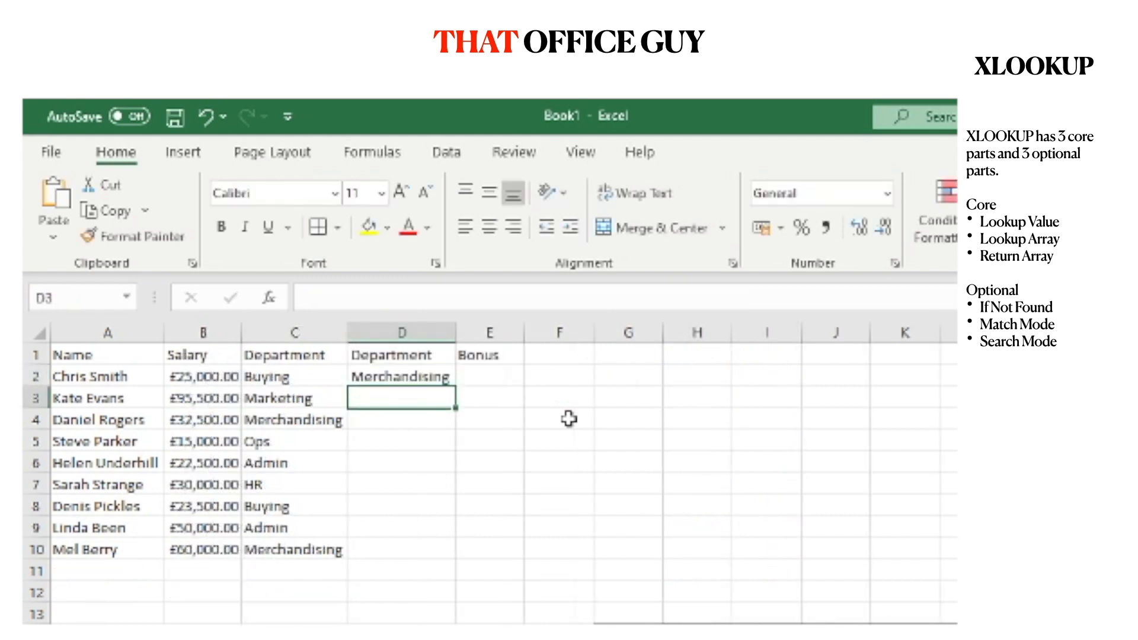
pyautogui.click(396, 376)
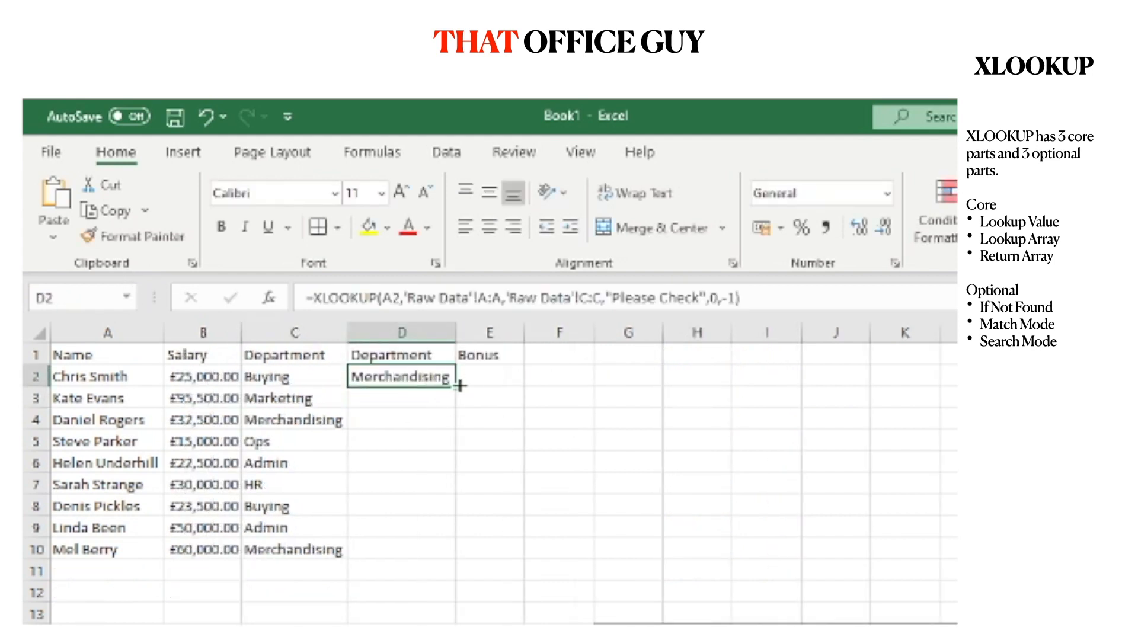
pyautogui.doubleClick(455, 386)
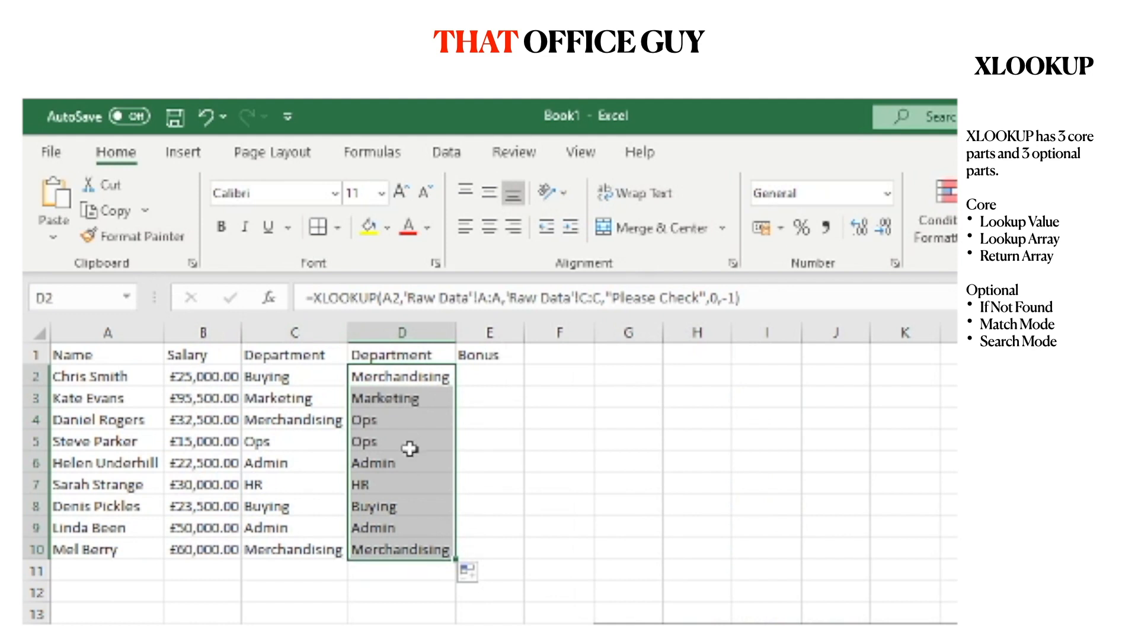
# - Compare the formulas and results in the two Department columns, especially C2 against D2 and row 4
pyautogui.click(293, 377)
pyautogui.click(373, 381)
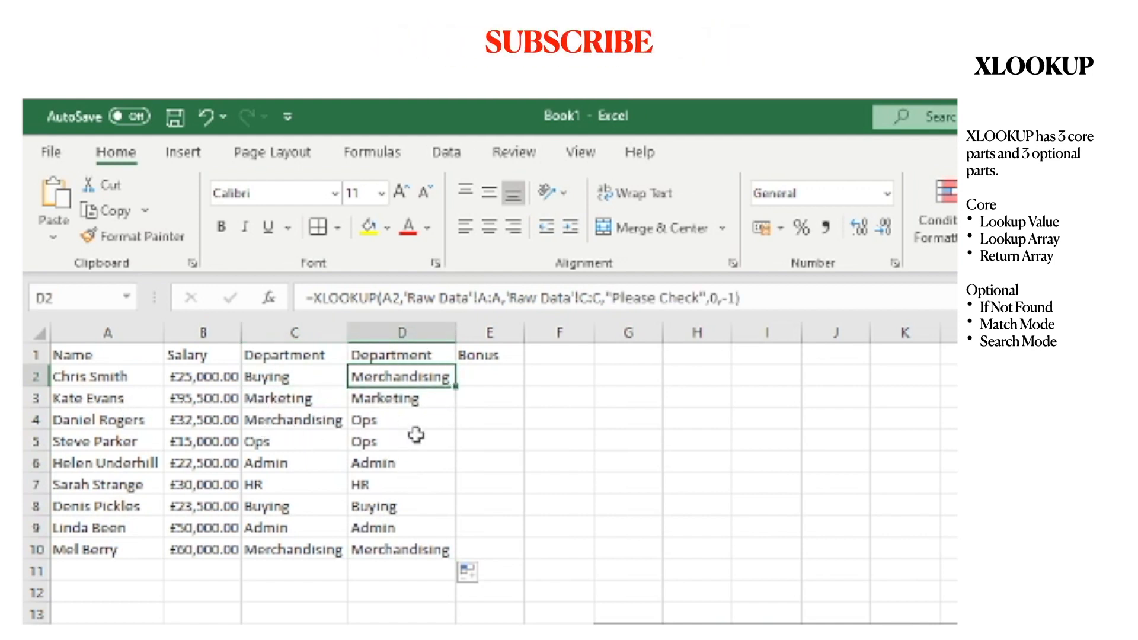
pyautogui.click(394, 419)
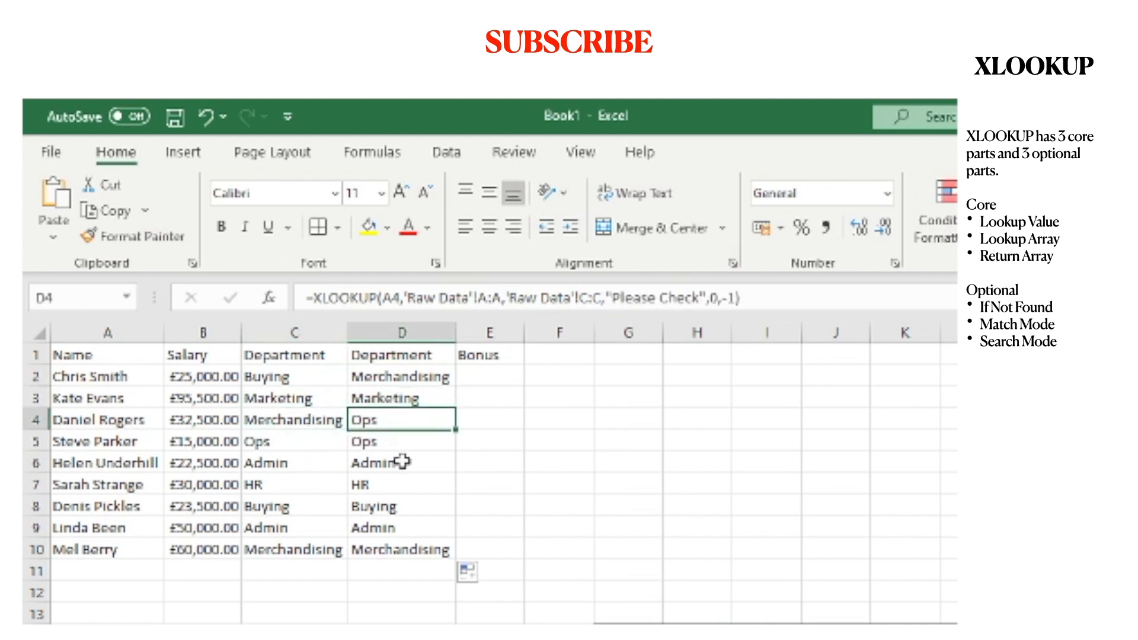
pyautogui.click(305, 441)
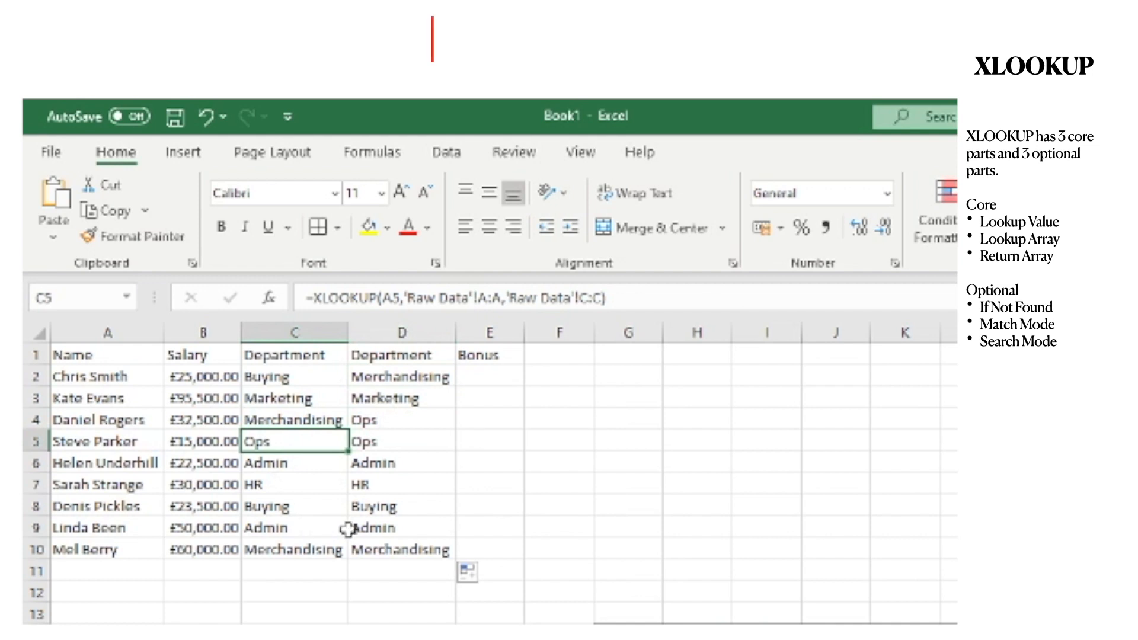
pyautogui.click(503, 380)
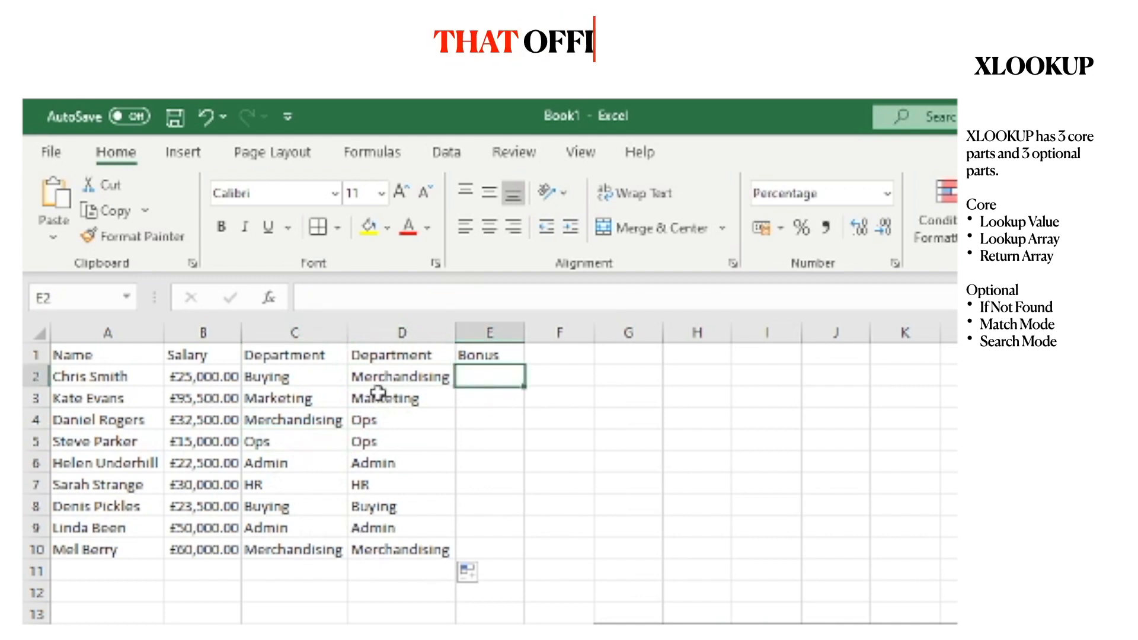
pyautogui.click(396, 376)
pyautogui.click(324, 374)
pyautogui.click(379, 377)
pyautogui.click(310, 377)
pyautogui.click(363, 377)
pyautogui.click(324, 376)
pyautogui.click(354, 377)
pyautogui.click(319, 380)
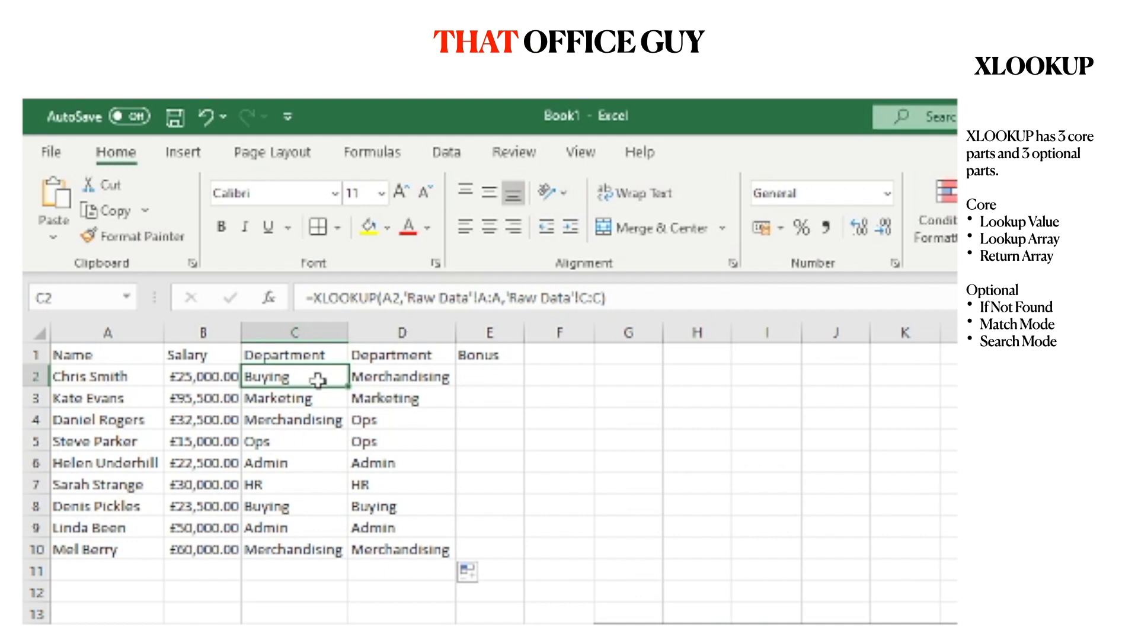
pyautogui.click(372, 382)
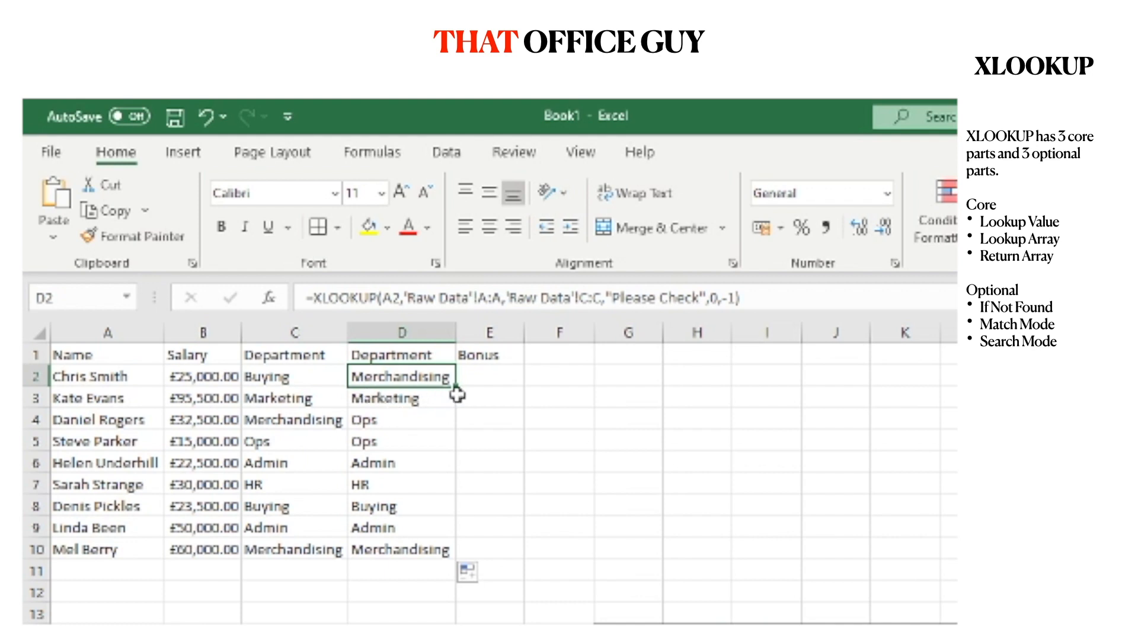
# - Begin an XLOOKUP formula in the Bonus cell E2 with the salary in B2 as the lookup value
pyautogui.click(484, 379)
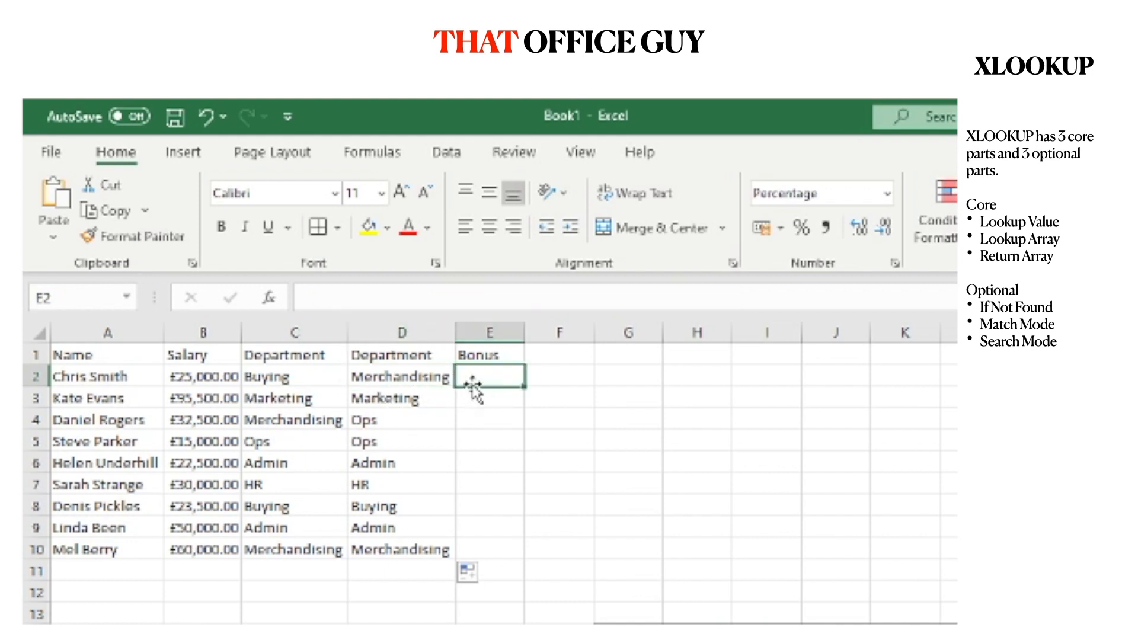
pyautogui.click(393, 339)
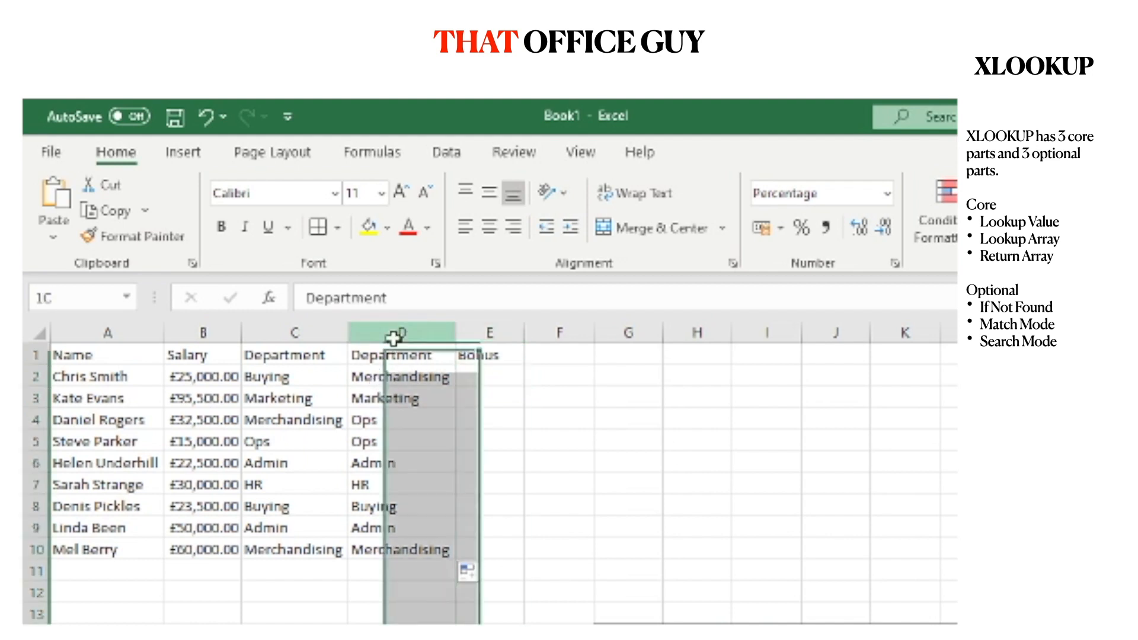
pyautogui.click(487, 378)
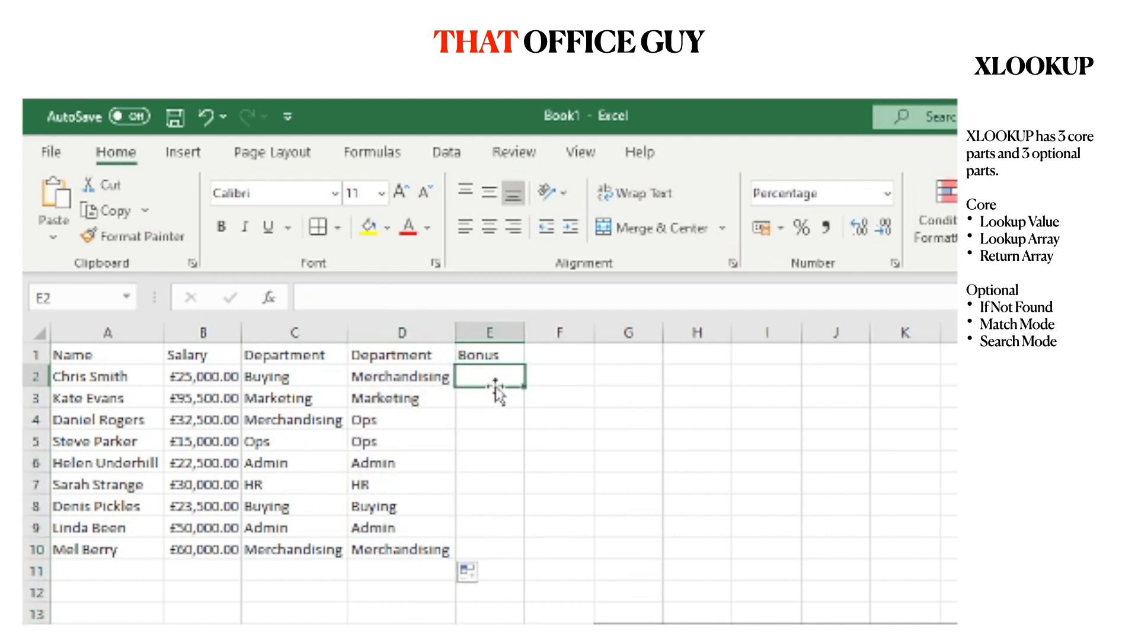
pyautogui.write('=xlook')
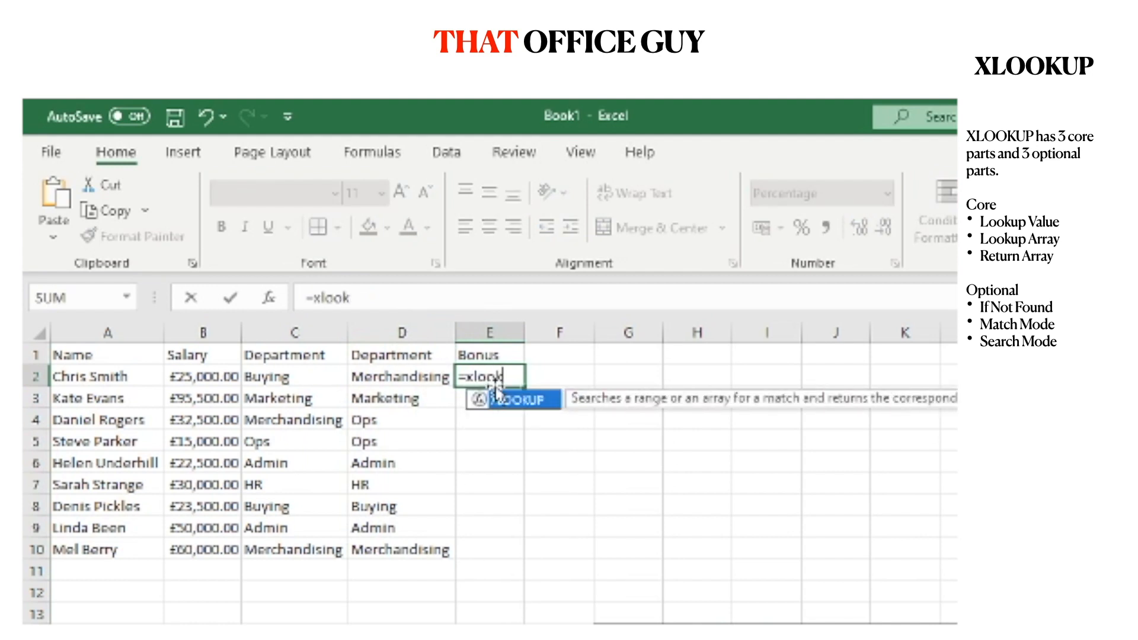
pyautogui.doubleClick(504, 401)
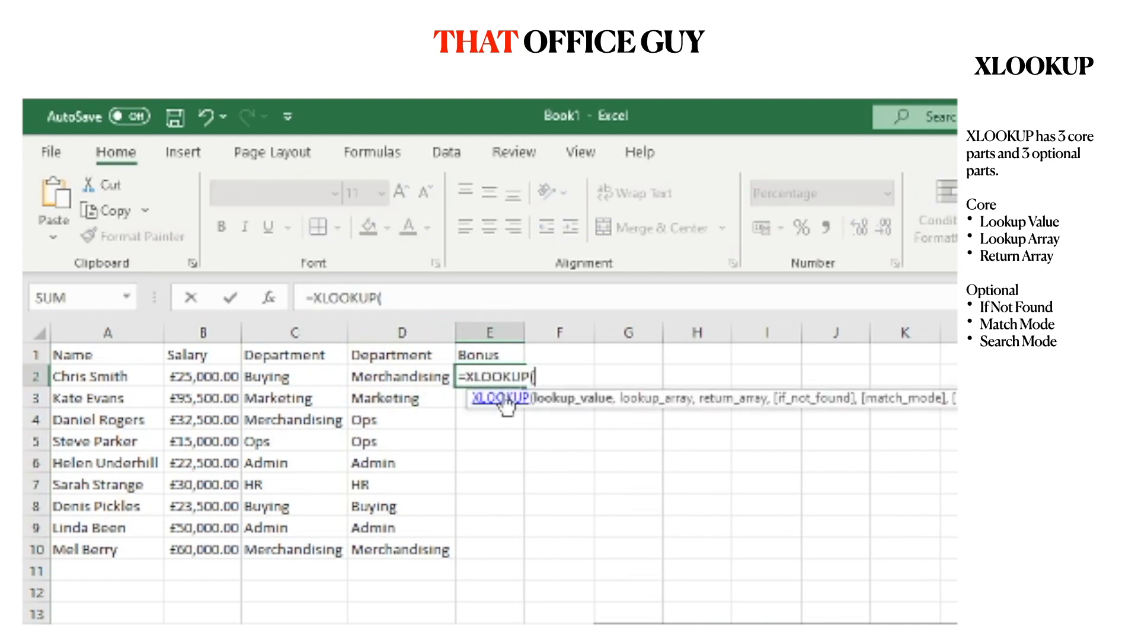
pyautogui.click(215, 377)
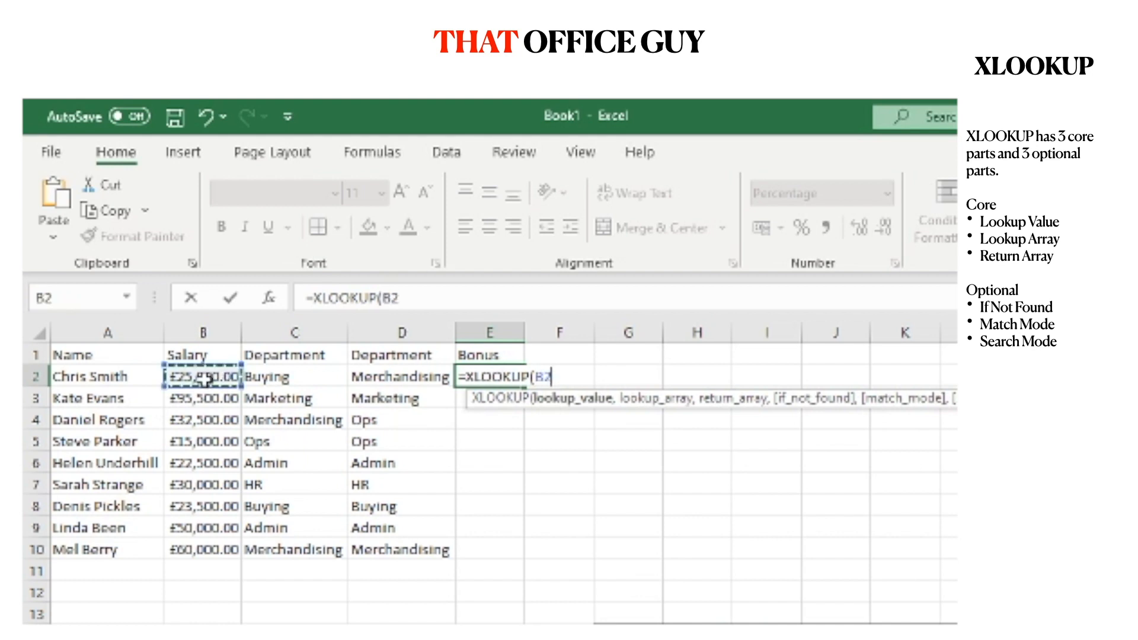
pyautogui.write(',')
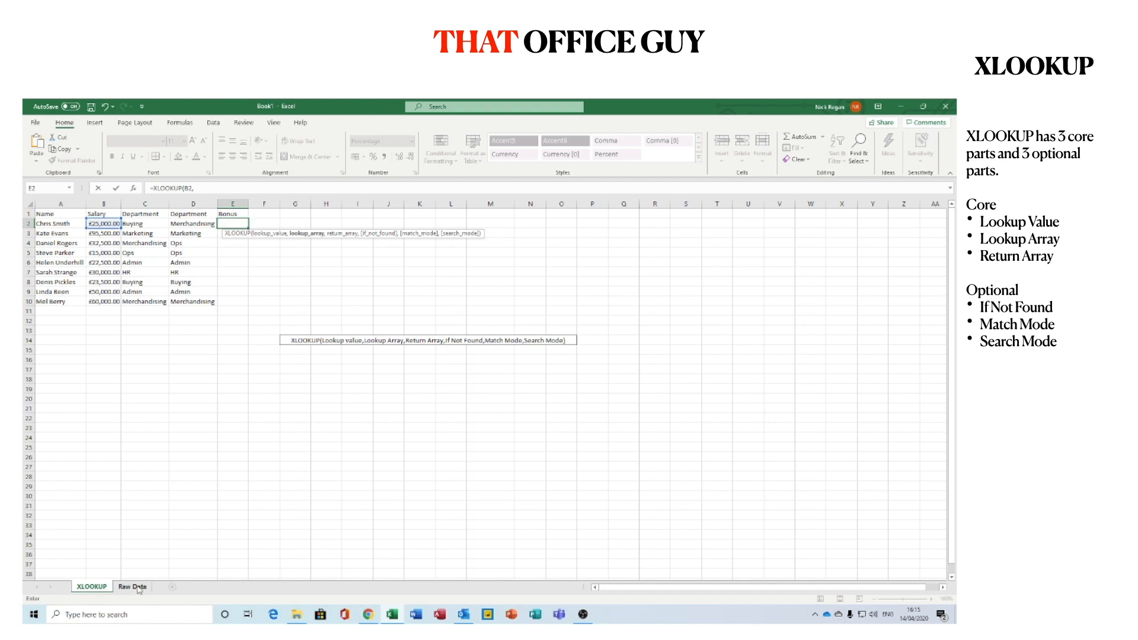
# - Set the lookup array to the Raw Data salary bands H2:H11 as the absolute reference $H$2:$H$11
pyautogui.click(132, 587)
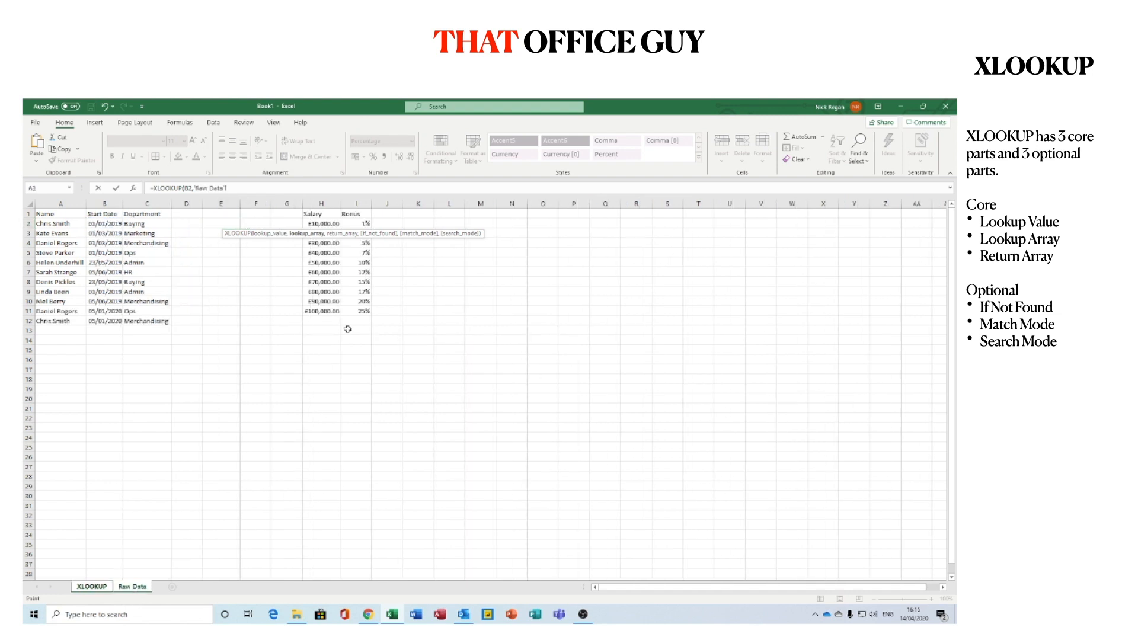
pyautogui.click(321, 203)
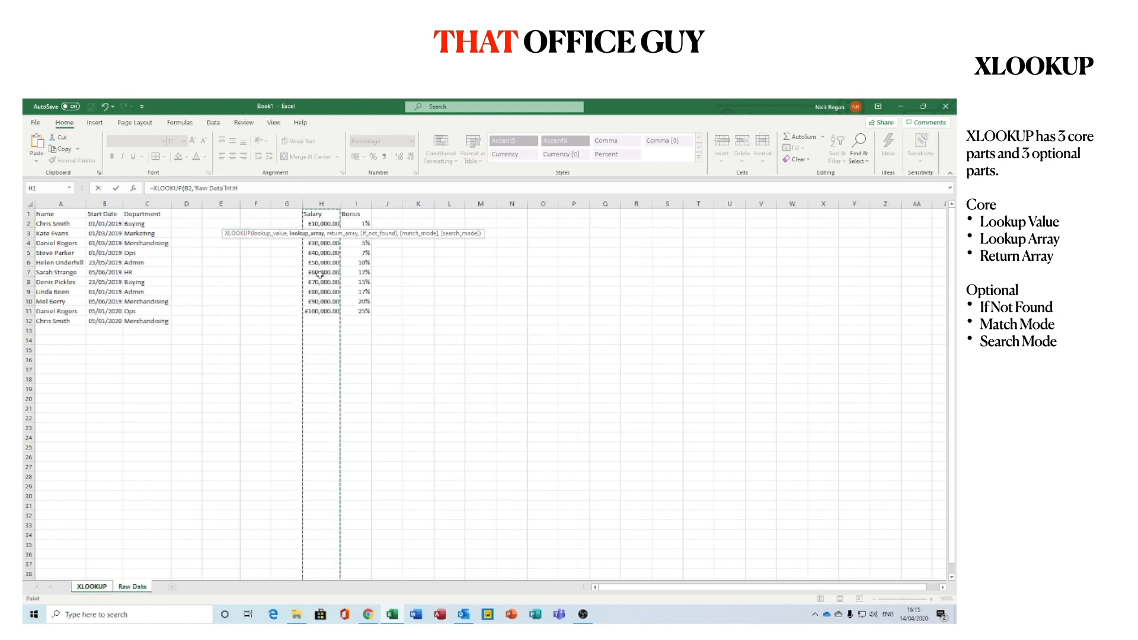
pyautogui.click(320, 203)
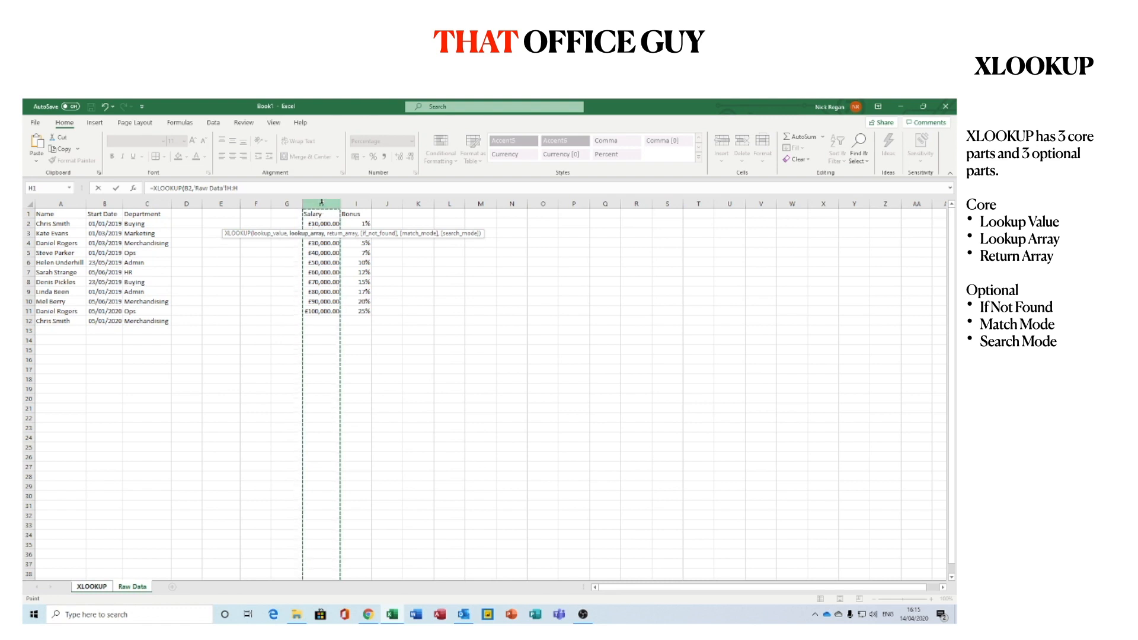
pyautogui.moveTo(321, 223); pyautogui.dragTo(325, 310)
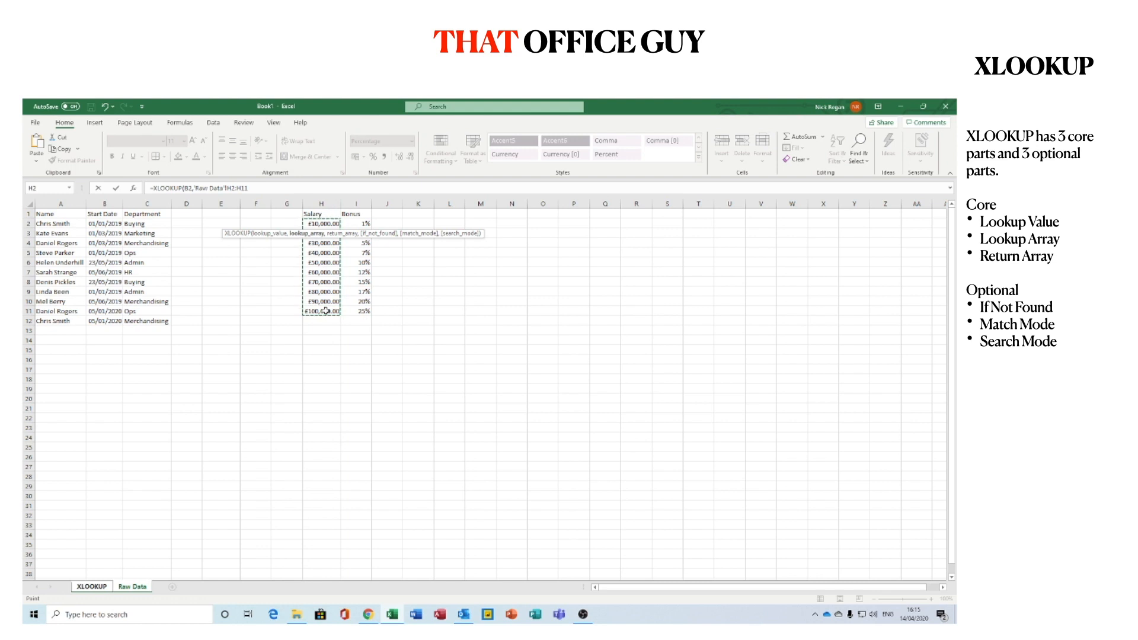
pyautogui.press('F5')
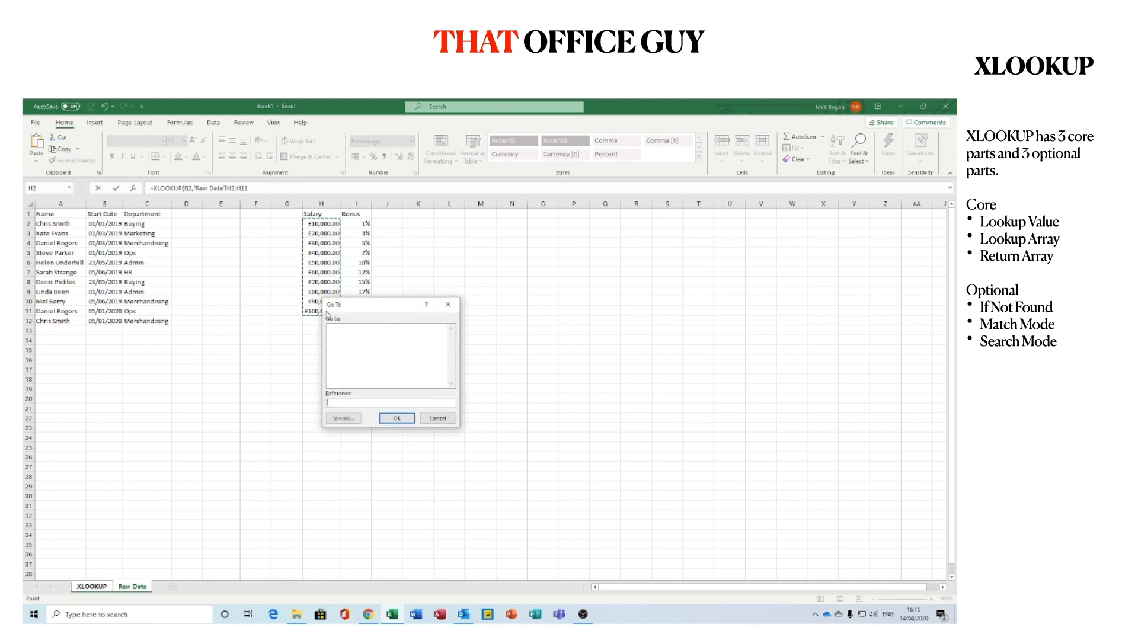
pyautogui.click(436, 417)
pyautogui.press('F4')
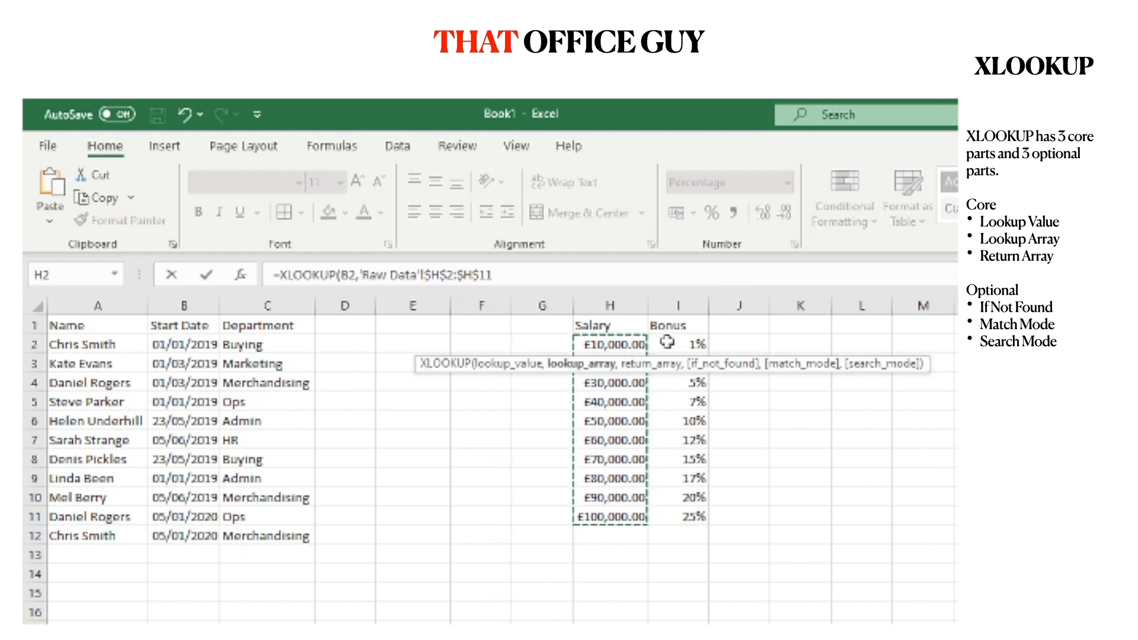
# - Set the return array to the Raw Data bonus percentages I2:I11 as the absolute reference $I$2:$I$11
pyautogui.write(',')
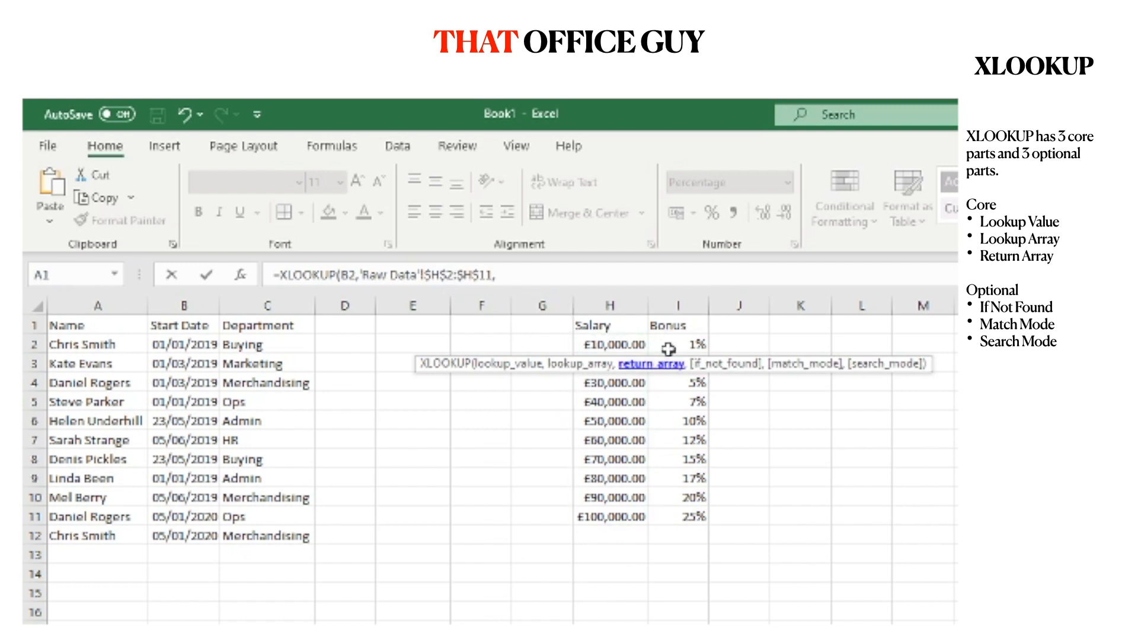
pyautogui.moveTo(673, 342); pyautogui.dragTo(672, 517)
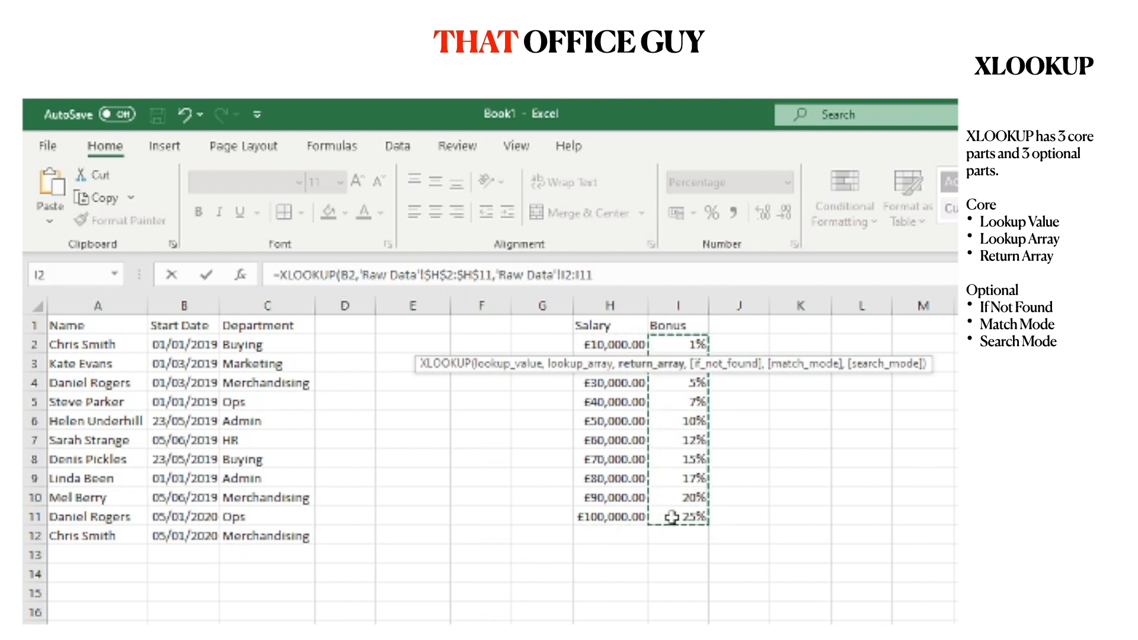
pyautogui.press('F4')
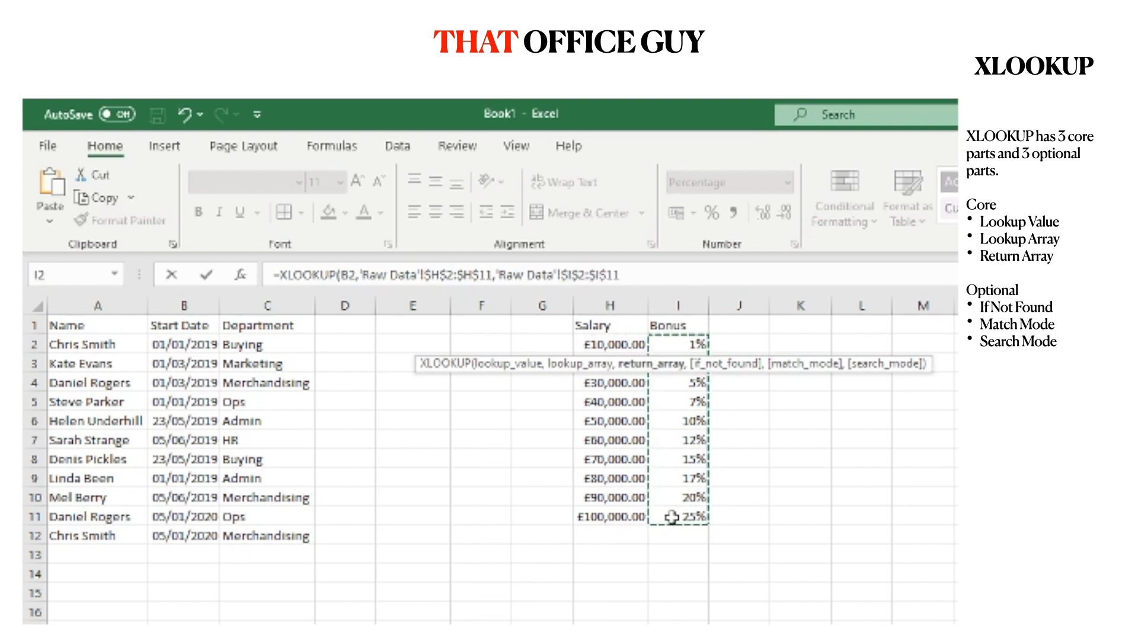
# - Set the E2 formula's if_not_found argument to 0 and its match mode to -1, exact match or next smaller item
pyautogui.click(634, 275)
pyautogui.write(',')
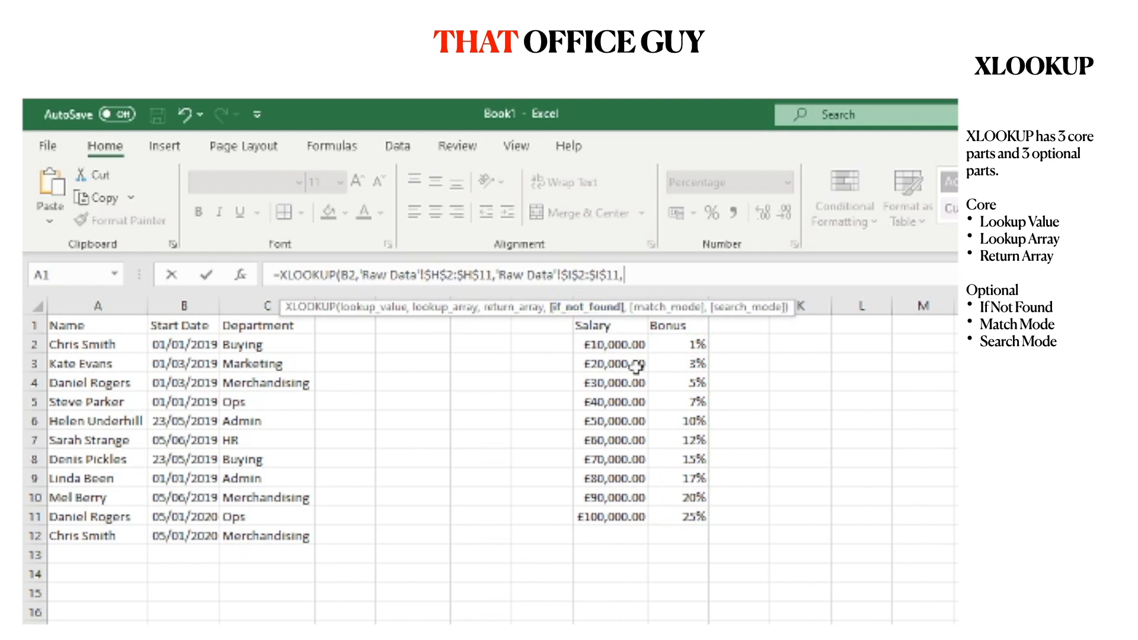
pyautogui.write('0,')
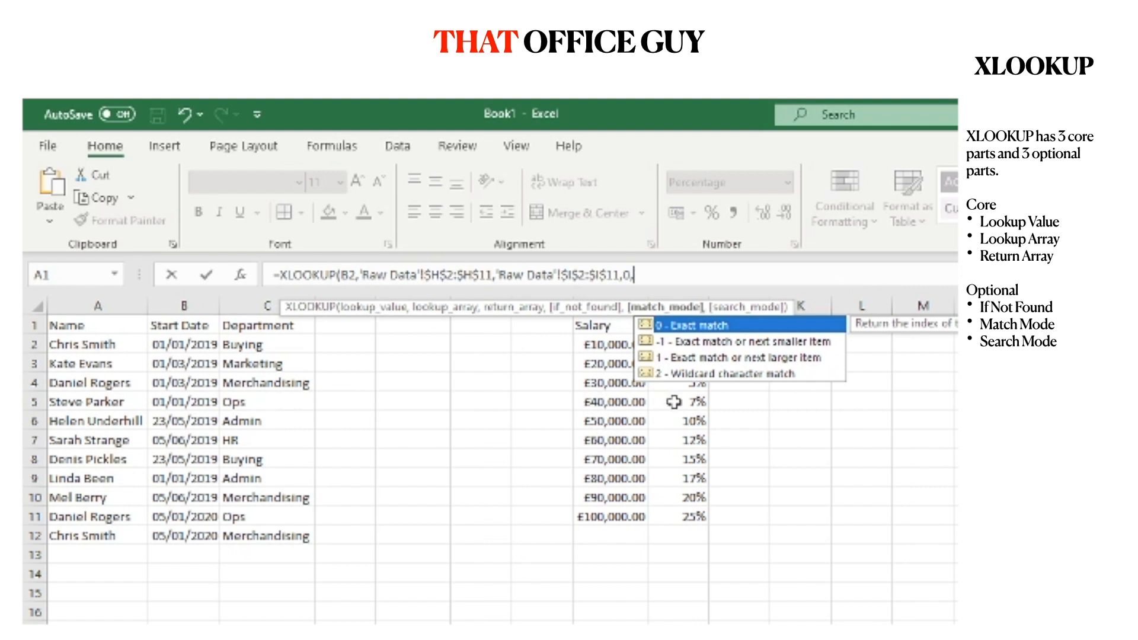
pyautogui.doubleClick(686, 343)
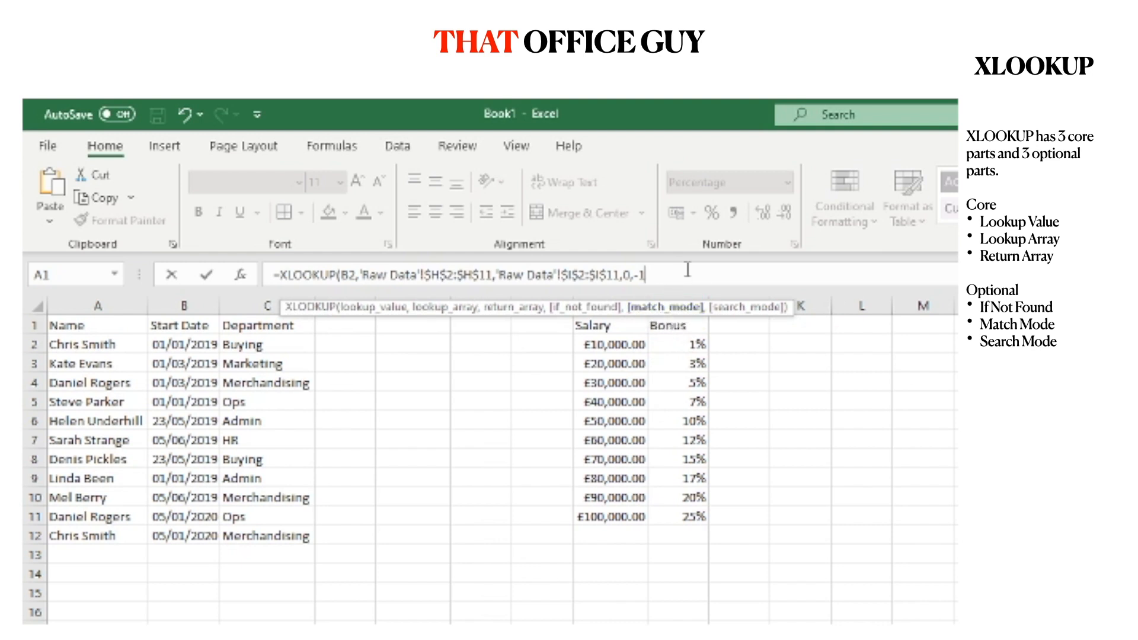
# - Complete the Bonus formula in E2 without a search mode and fill it down to E10
pyautogui.write(',')
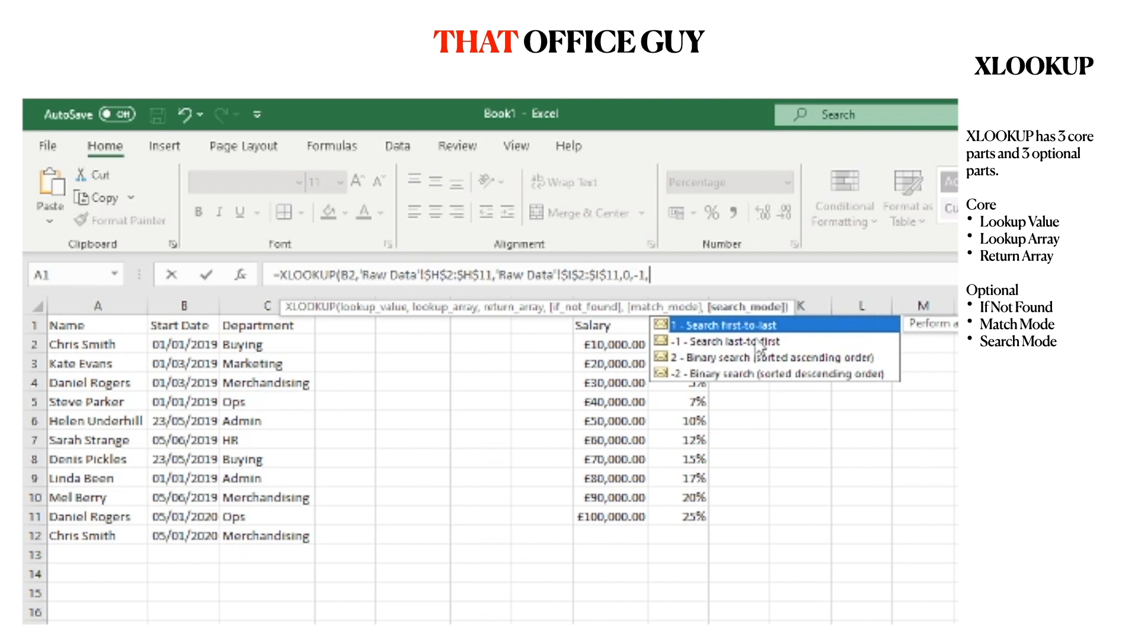
pyautogui.press('BackSpace')
pyautogui.press('Escape')
pyautogui.write(')')
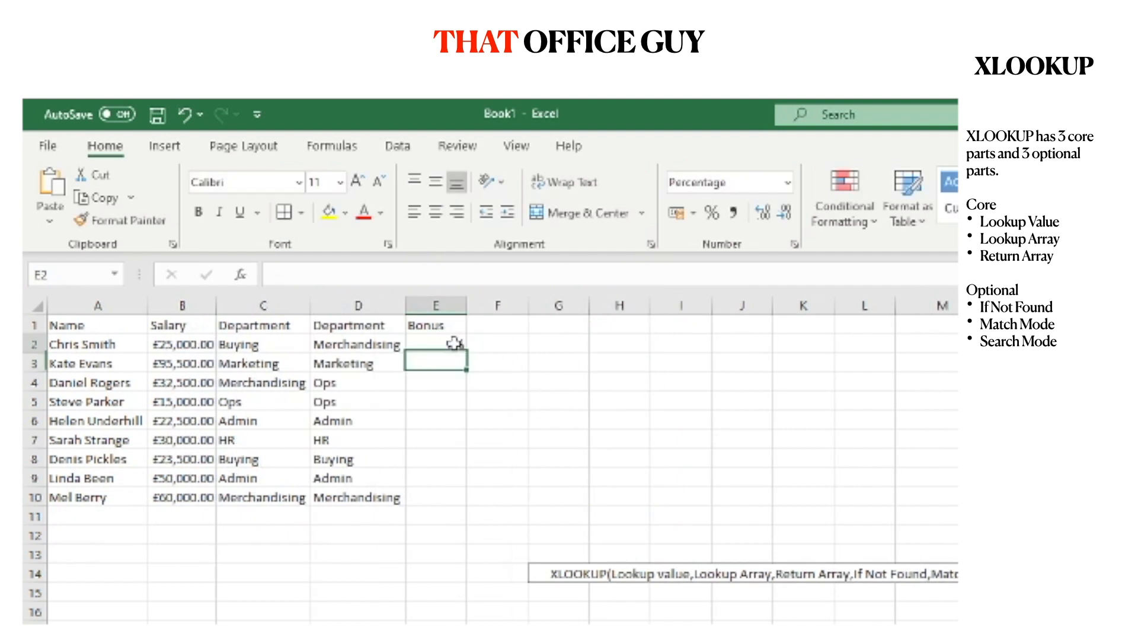
pyautogui.click(455, 344)
pyautogui.doubleClick(466, 353)
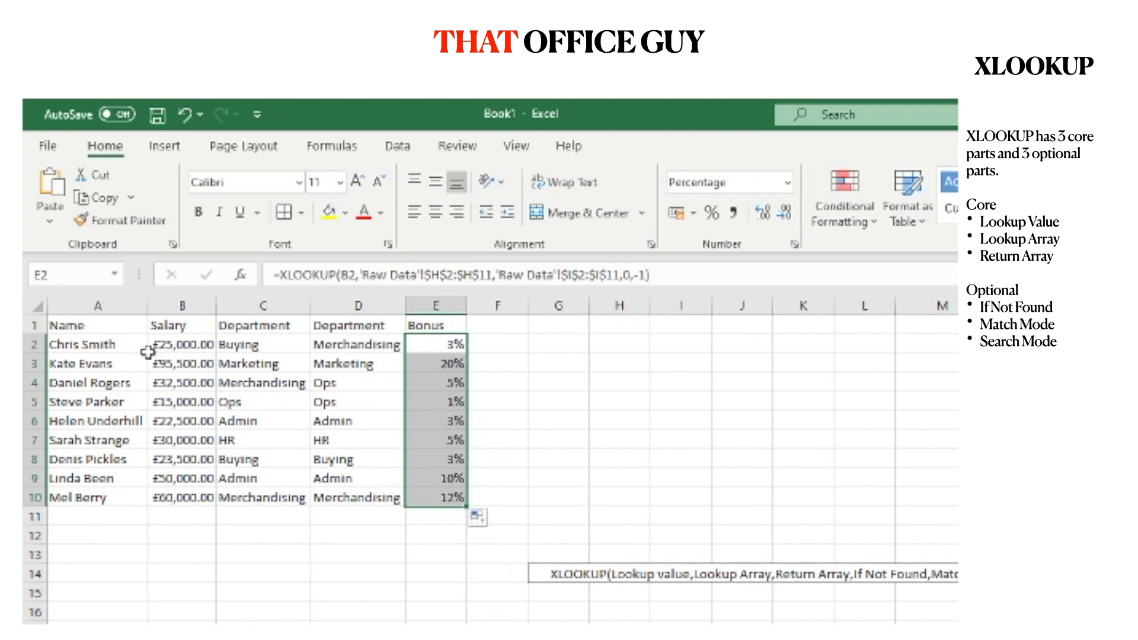
# - Check the salary and bonus in row 2 against the salary bands and percentages on the Raw Data sheet
pyautogui.click(72, 349)
pyautogui.click(178, 344)
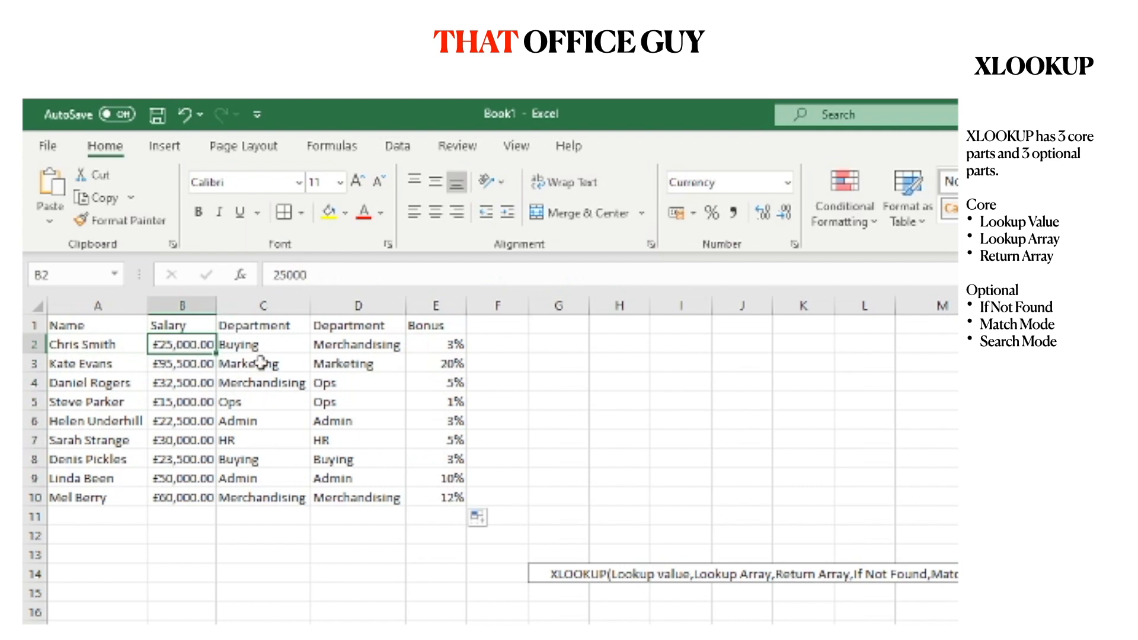
pyautogui.click(435, 351)
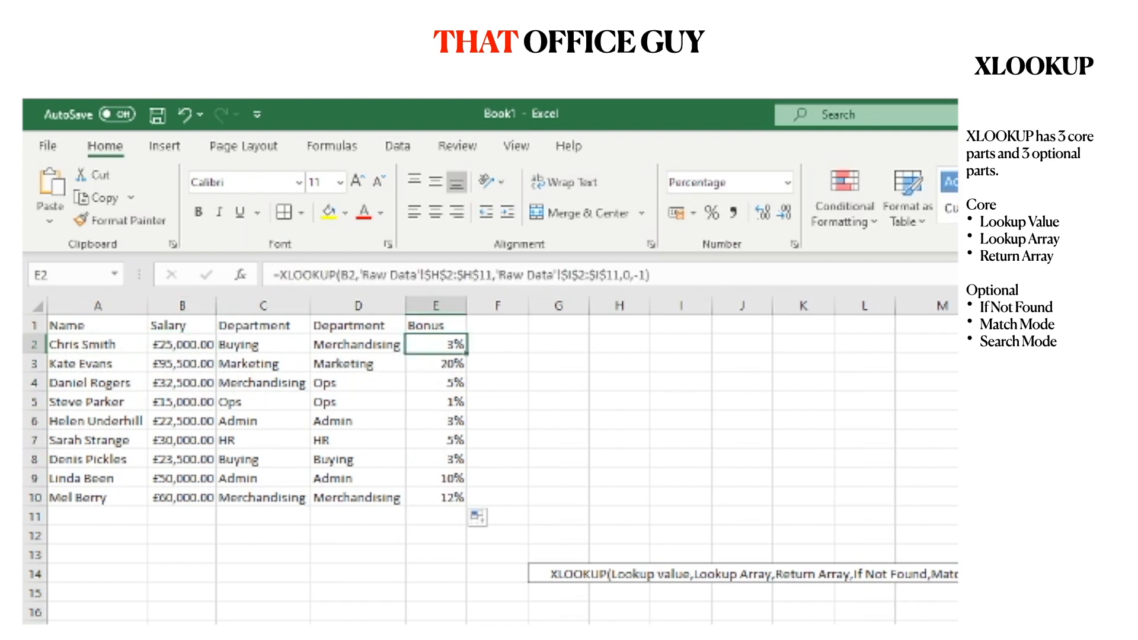
pyautogui.hotkey('ctrl', 'pageup')
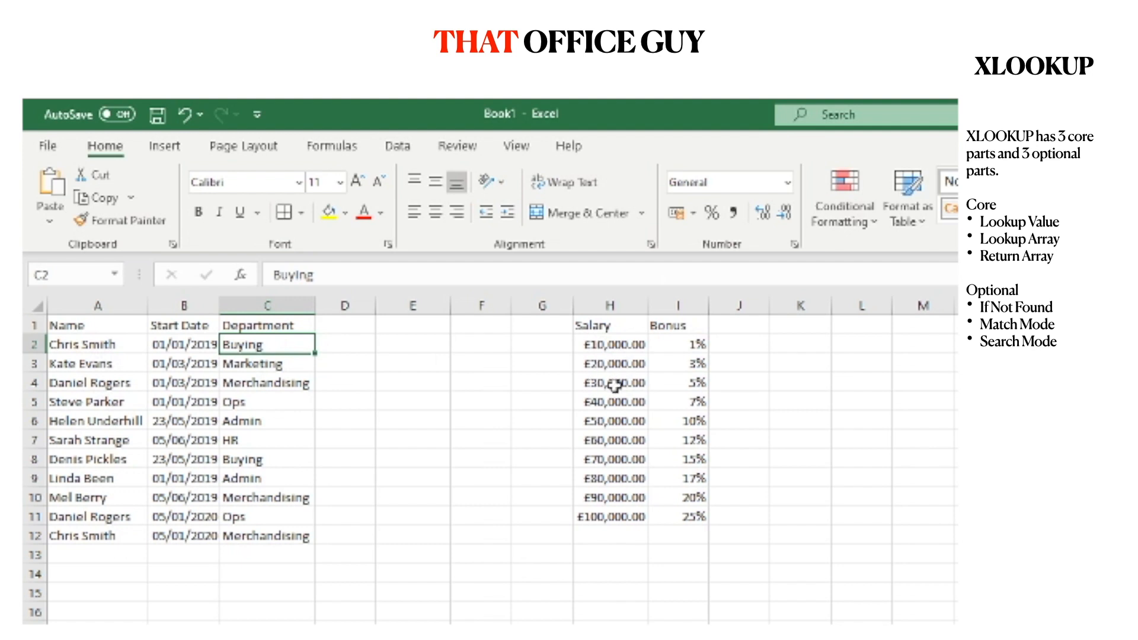
pyautogui.click(687, 364)
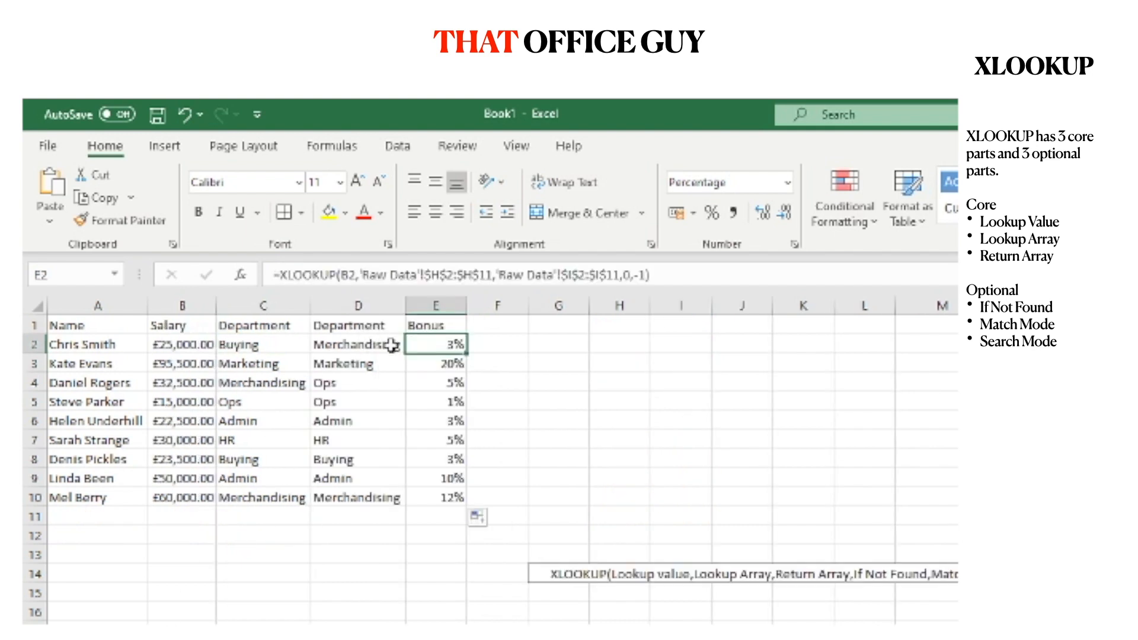
# - Check the bonus in E3 against the £90,000 and £100,000 salary bands on the Raw Data sheet
pyautogui.click(410, 359)
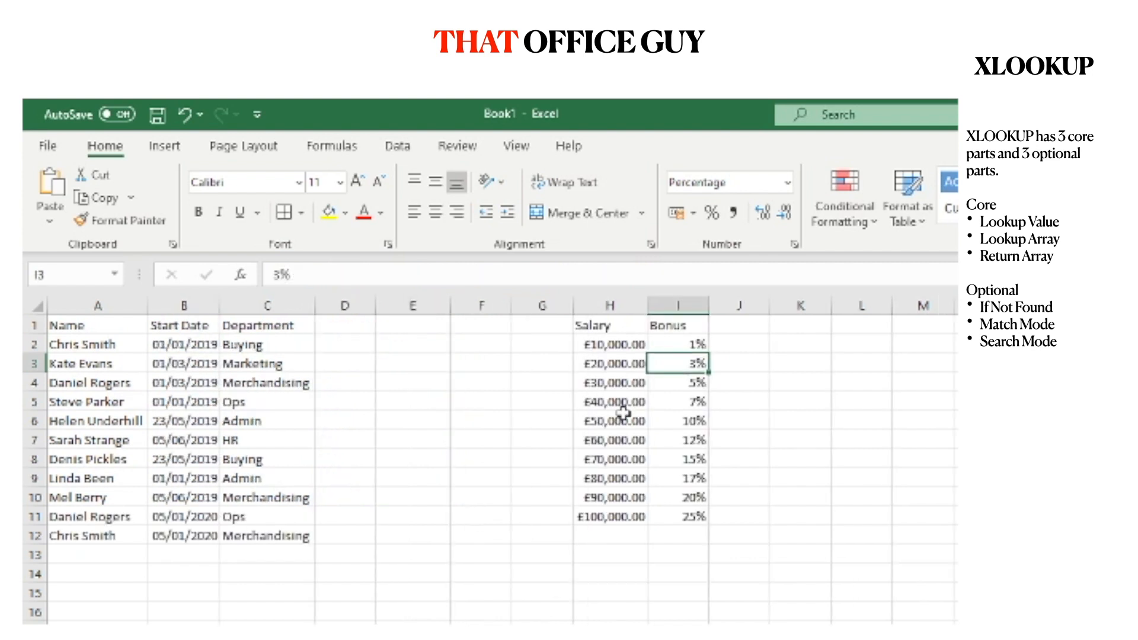
pyautogui.click(613, 497)
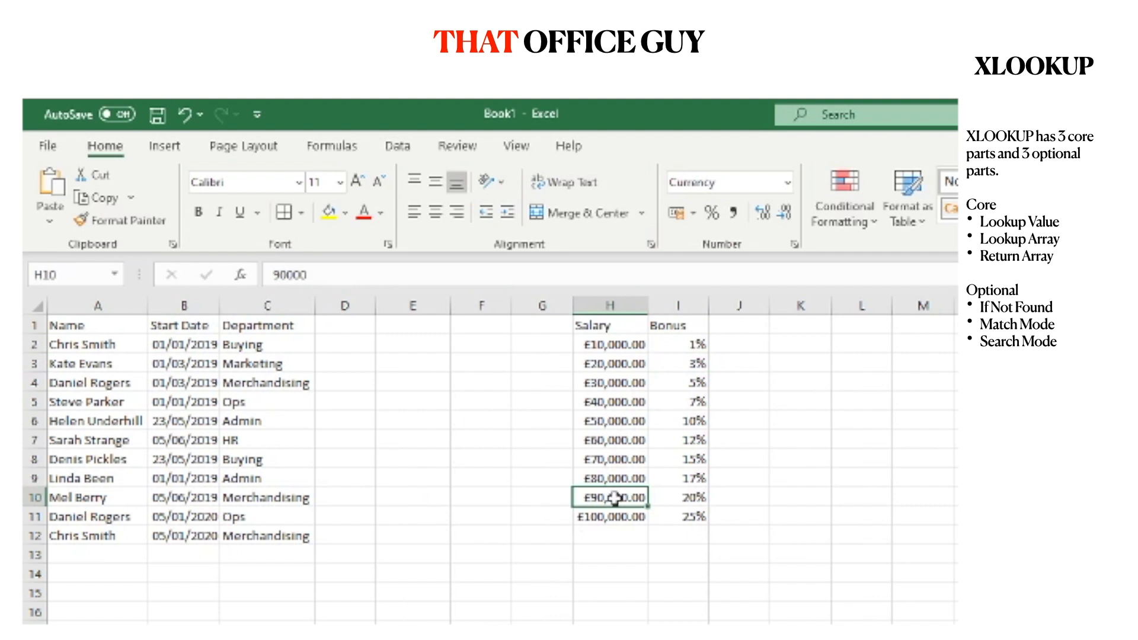
pyautogui.click(620, 518)
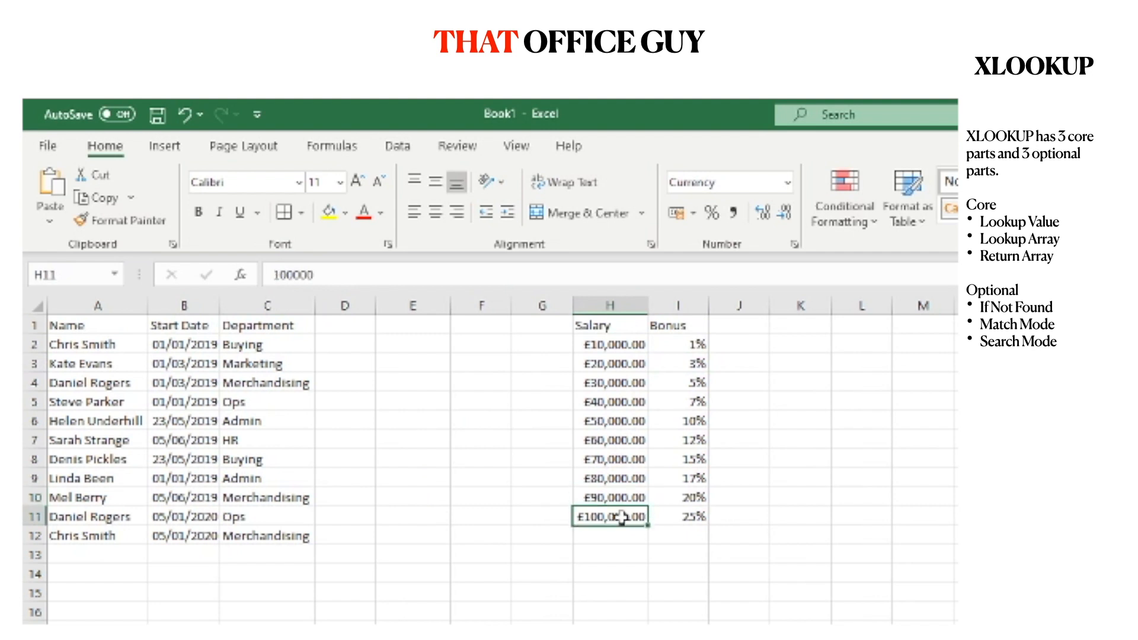
pyautogui.click(664, 498)
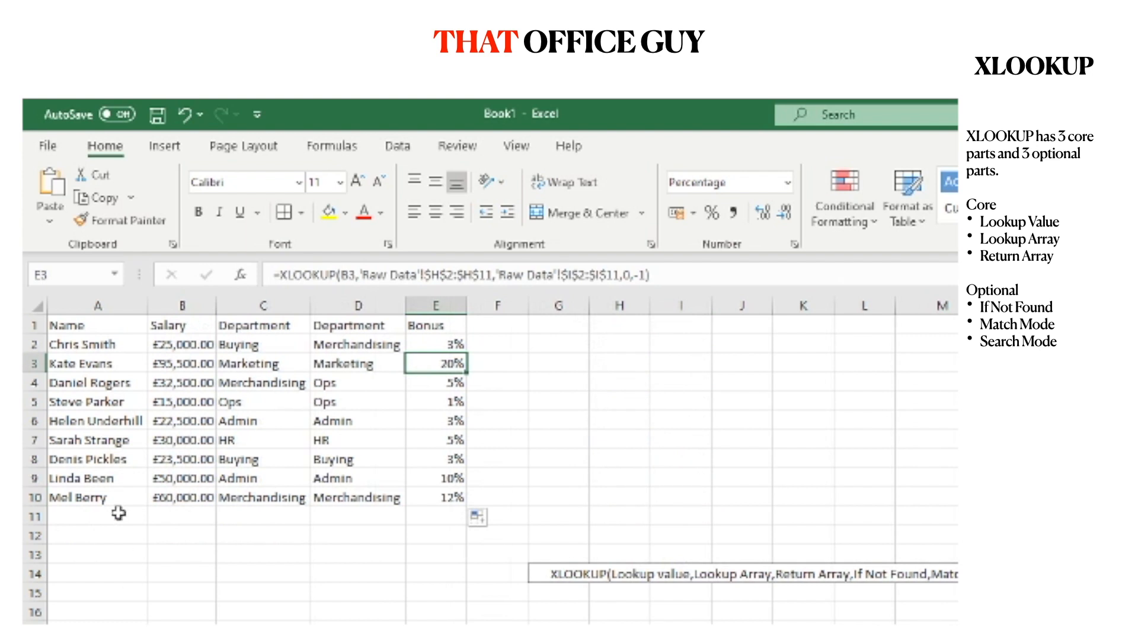
# - Check the row 9 bonus for an exact salary match against the £50,000 band on the Raw Data sheet
pyautogui.click(101, 478)
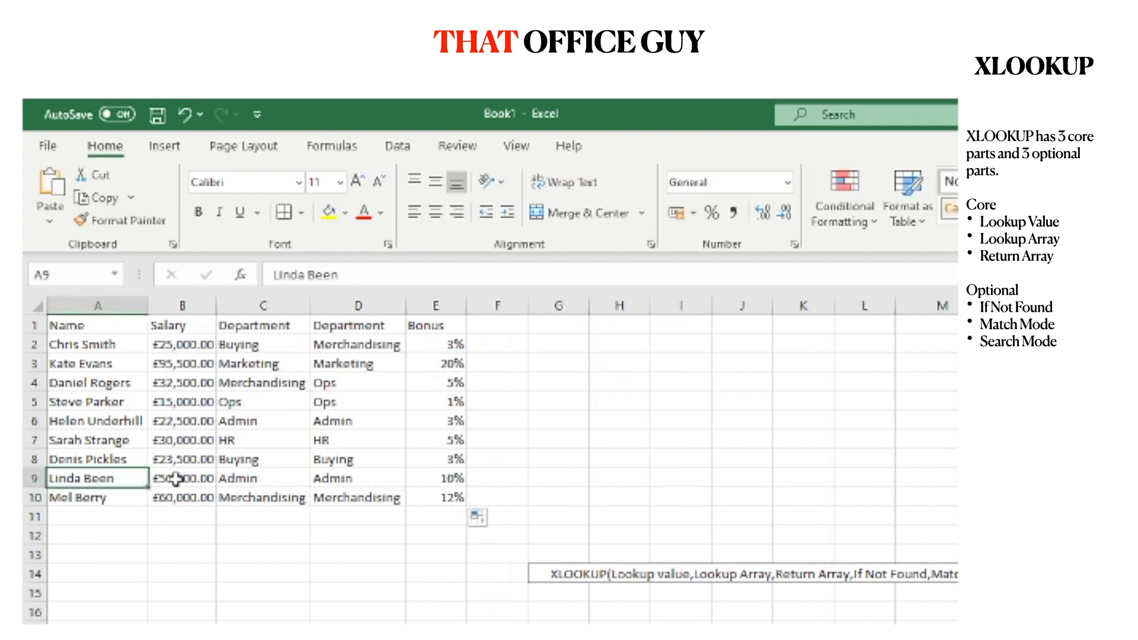
pyautogui.click(193, 478)
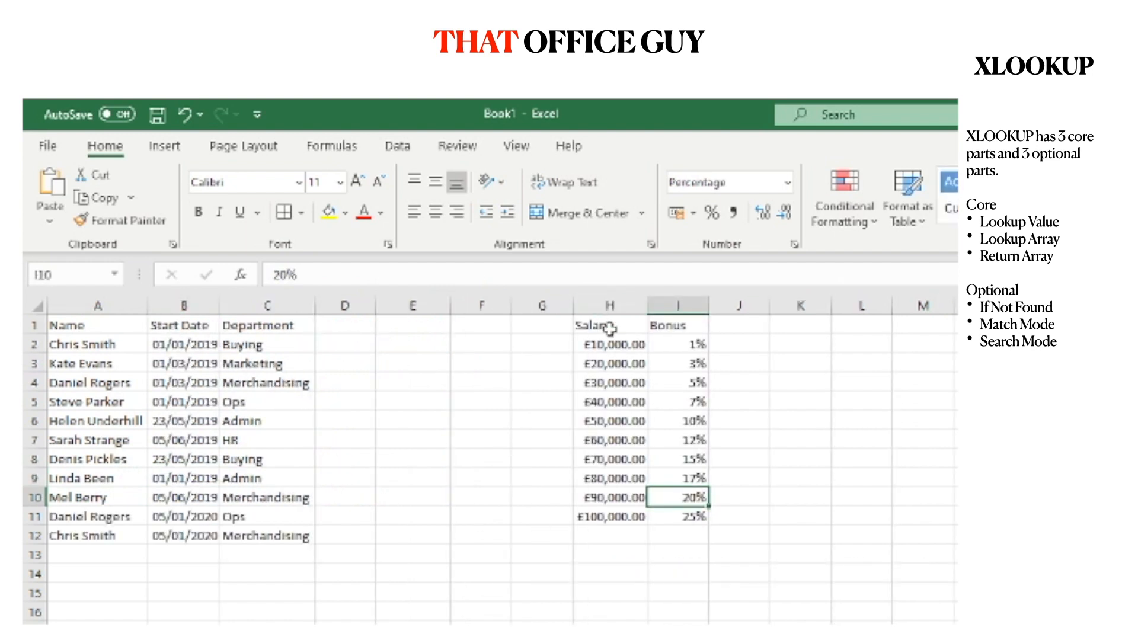
pyautogui.click(616, 419)
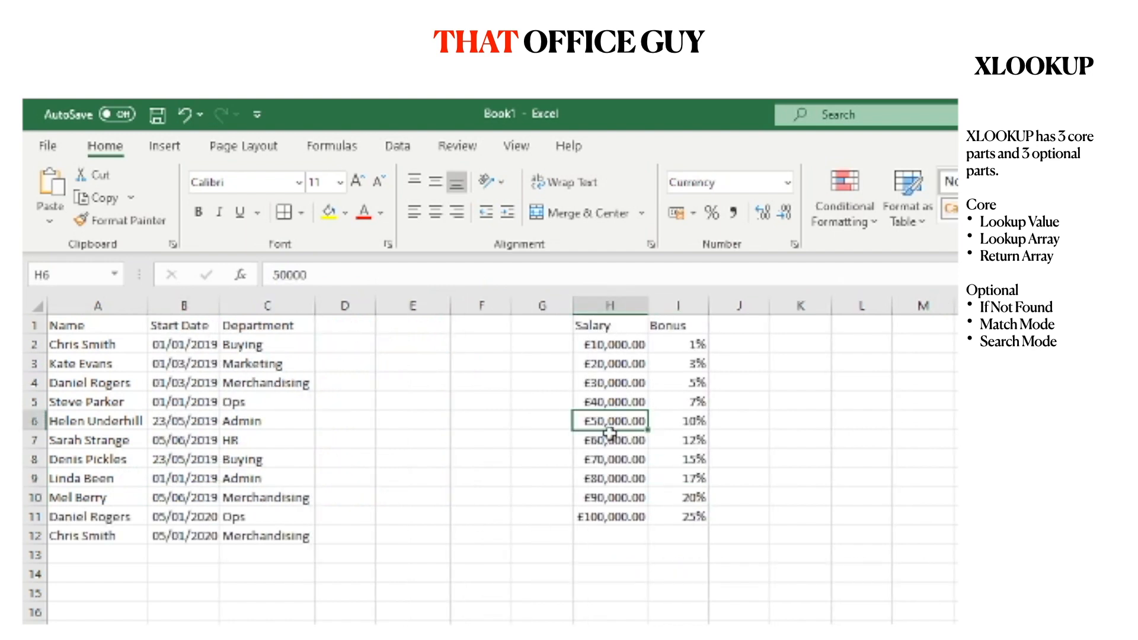
pyautogui.click(672, 421)
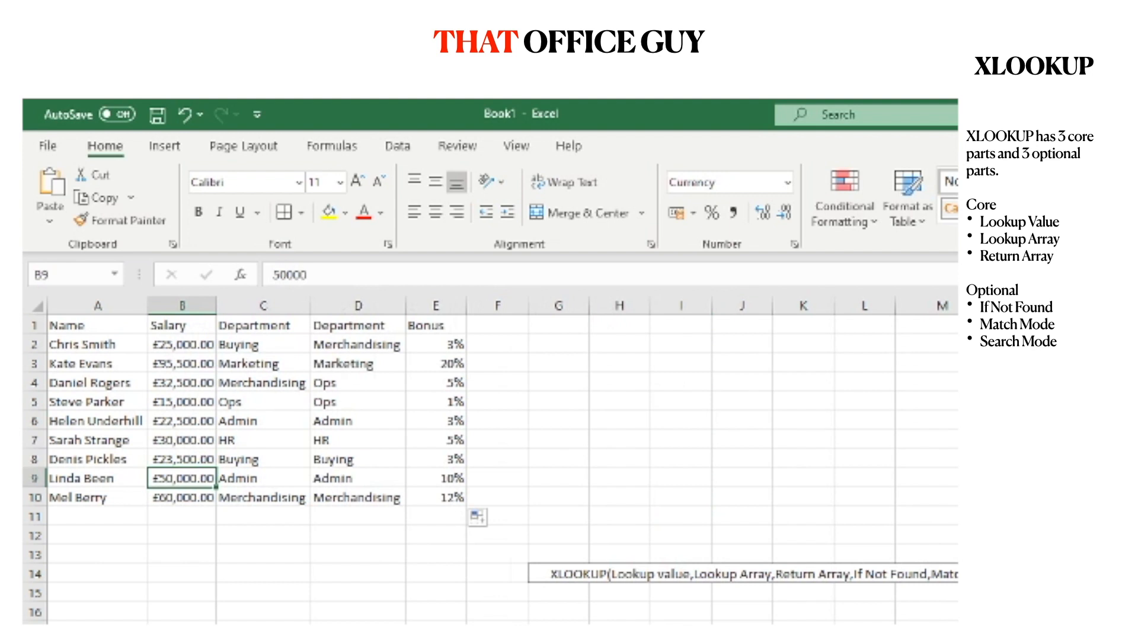
pyautogui.click(418, 479)
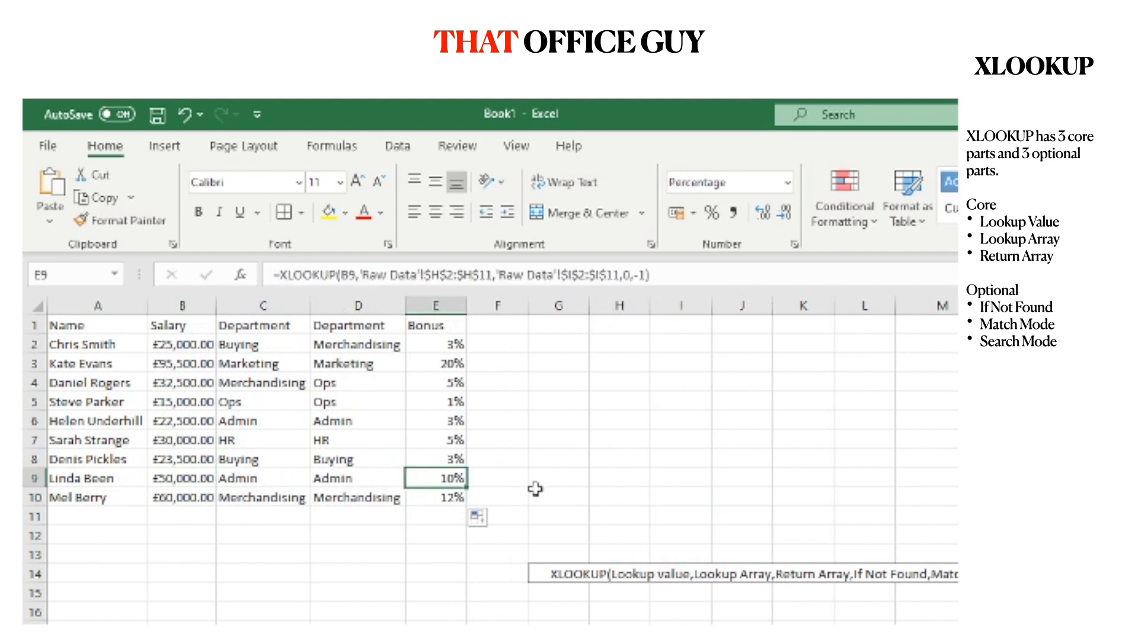
pyautogui.click(554, 477)
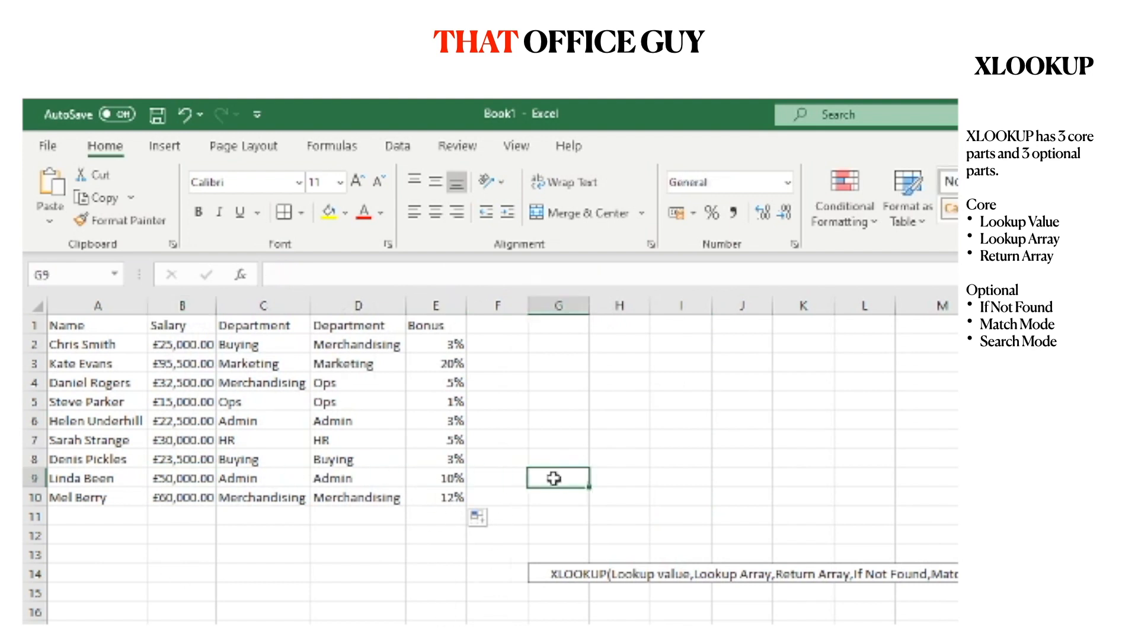
pyautogui.click(624, 401)
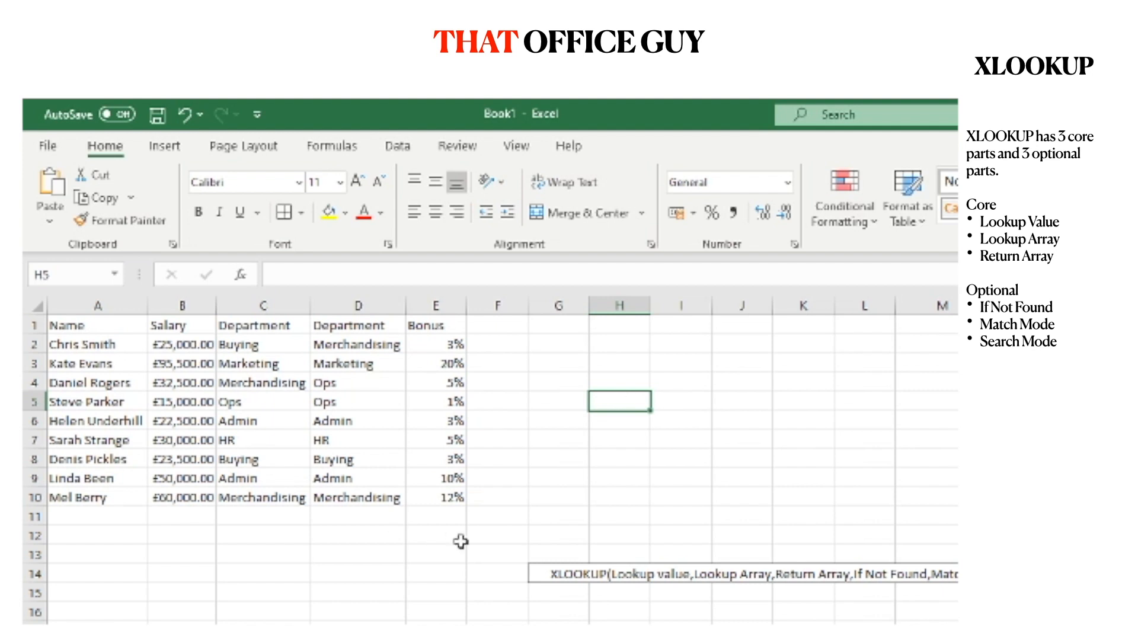
# - Review the XLOOKUP syntax note in G14 argument by argument, from Lookup Value through Search Mode
pyautogui.click(546, 579)
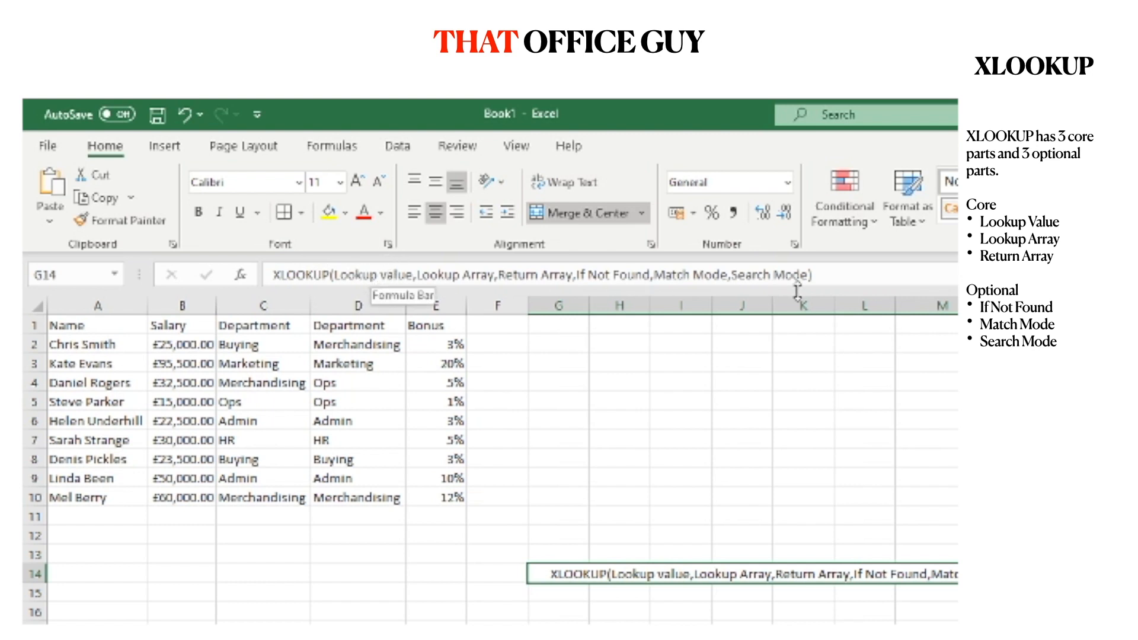
pyautogui.moveTo(351, 274); pyautogui.dragTo(406, 272)
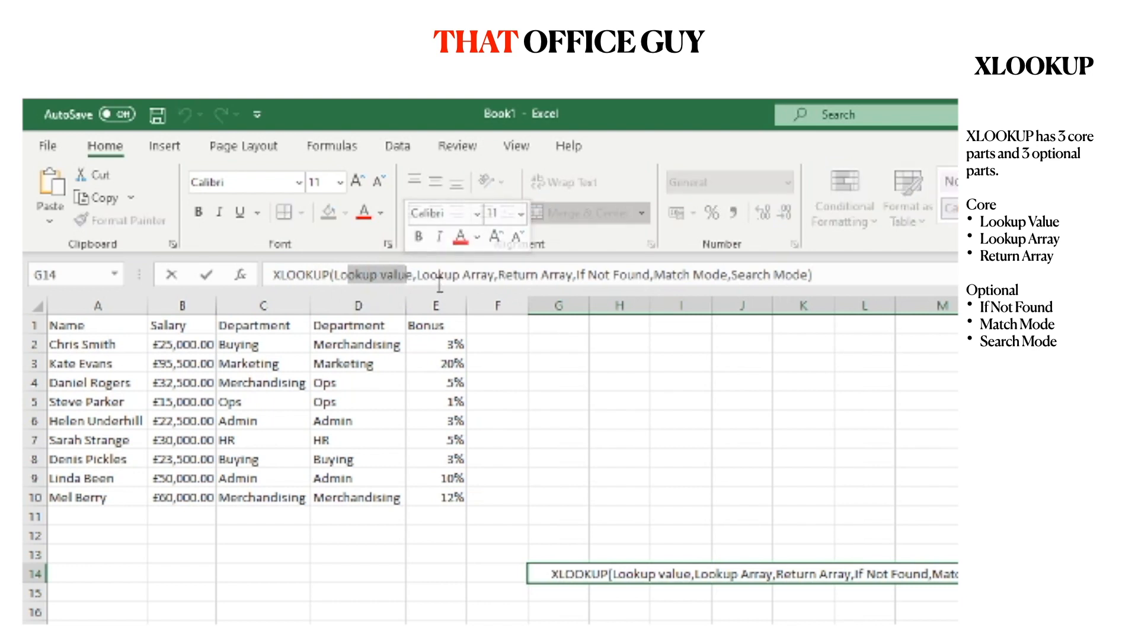
pyautogui.moveTo(431, 274); pyautogui.dragTo(481, 274)
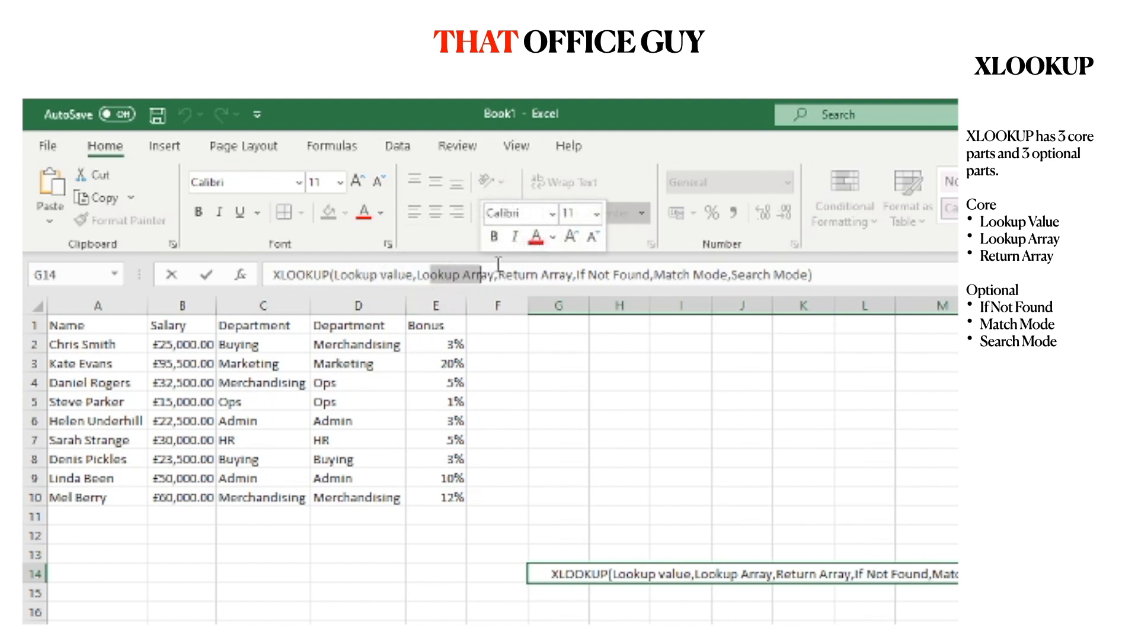
pyautogui.moveTo(505, 273); pyautogui.dragTo(560, 274)
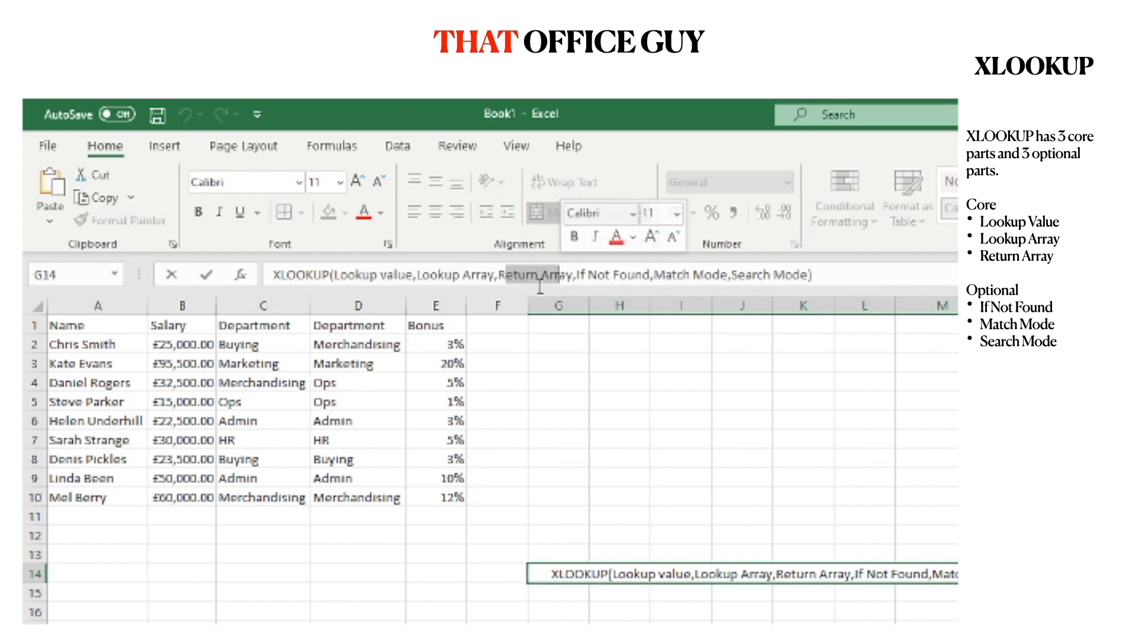
pyautogui.moveTo(577, 274); pyautogui.dragTo(634, 275)
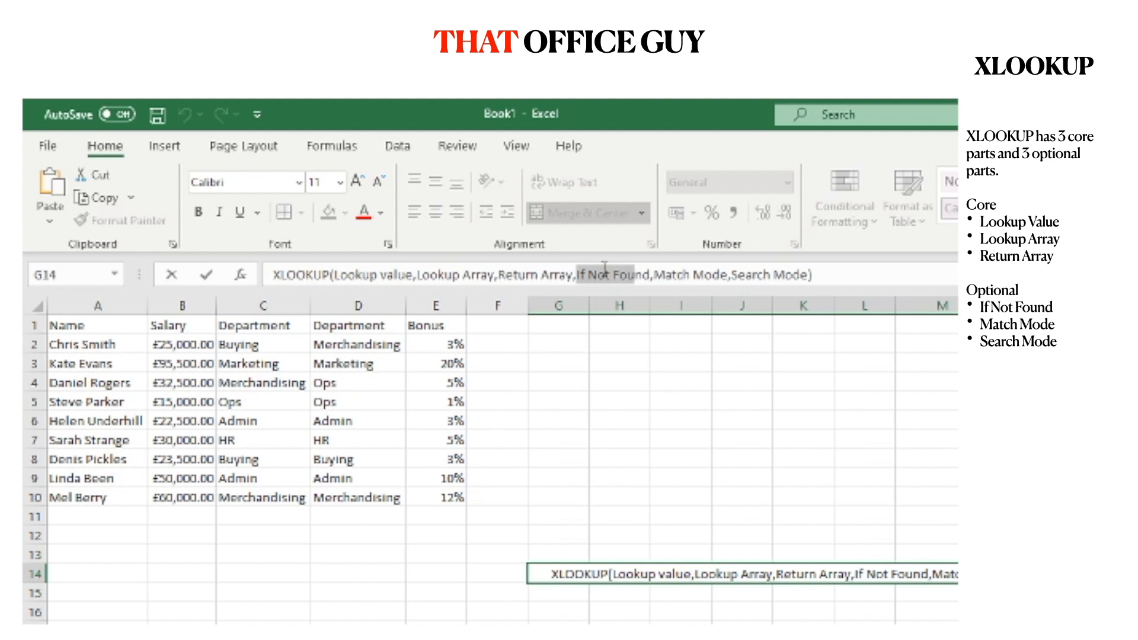
pyautogui.moveTo(672, 274); pyautogui.dragTo(712, 276)
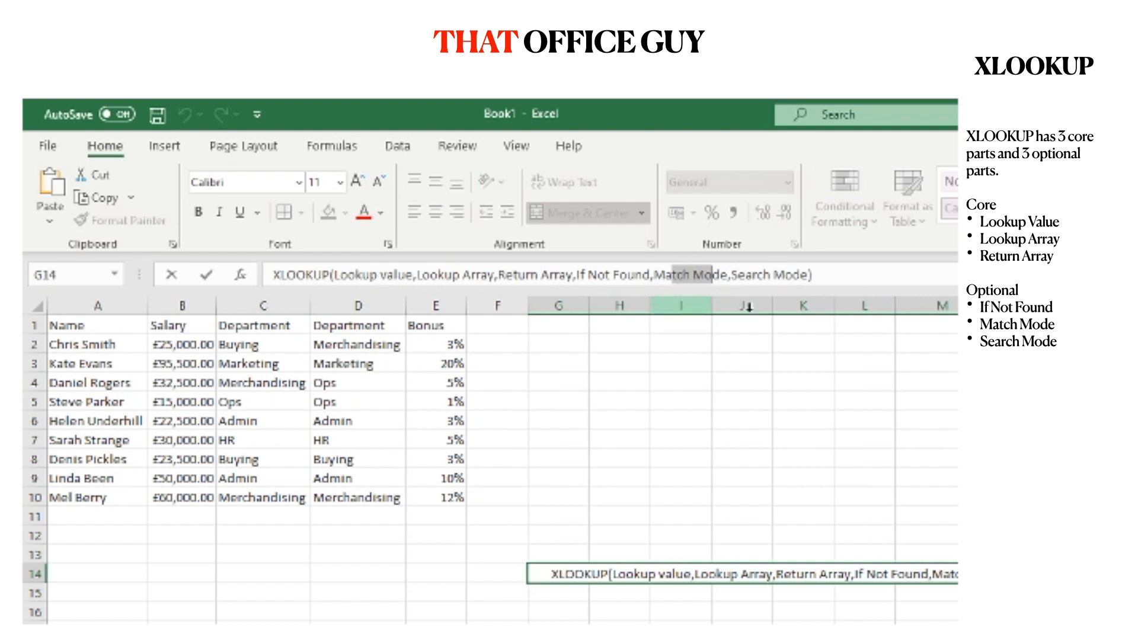
pyautogui.moveTo(753, 275); pyautogui.dragTo(793, 275)
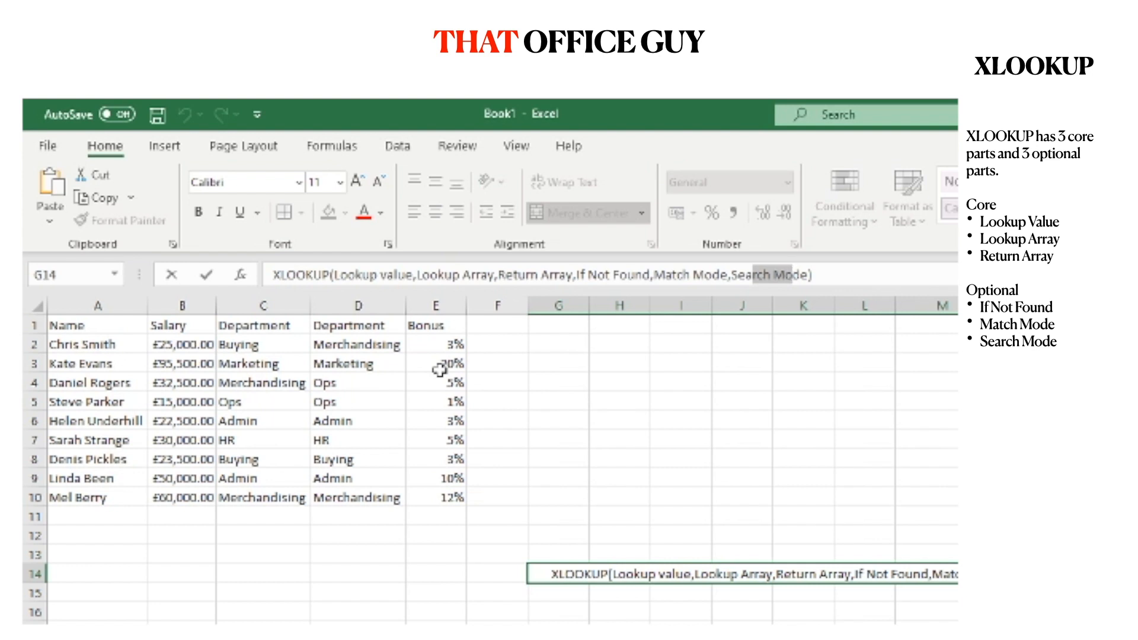
pyautogui.click(557, 612)
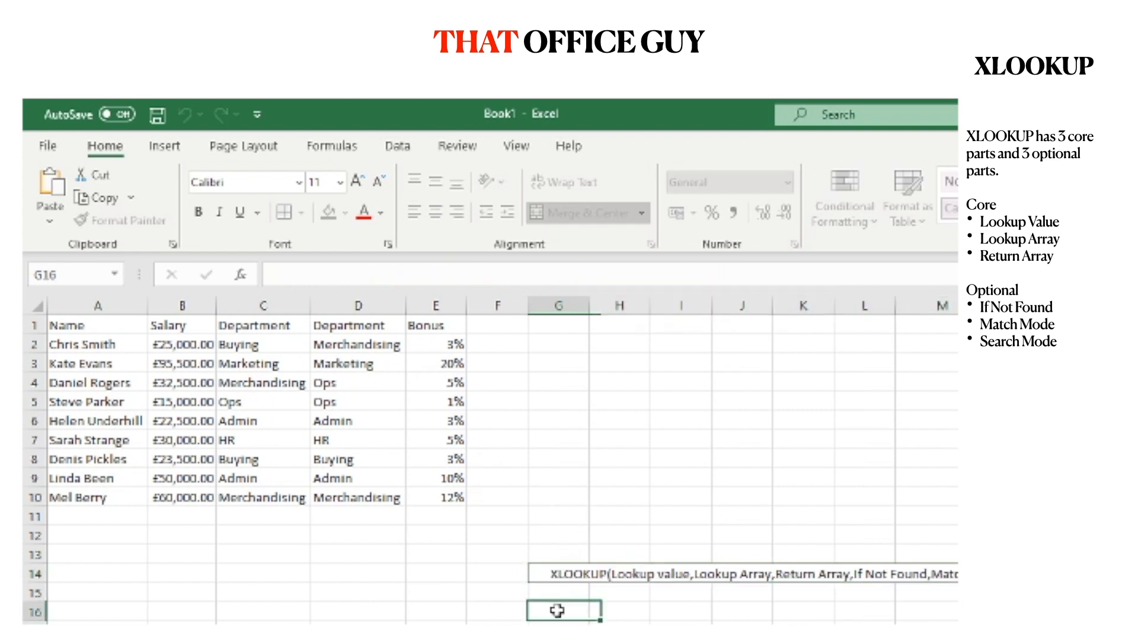